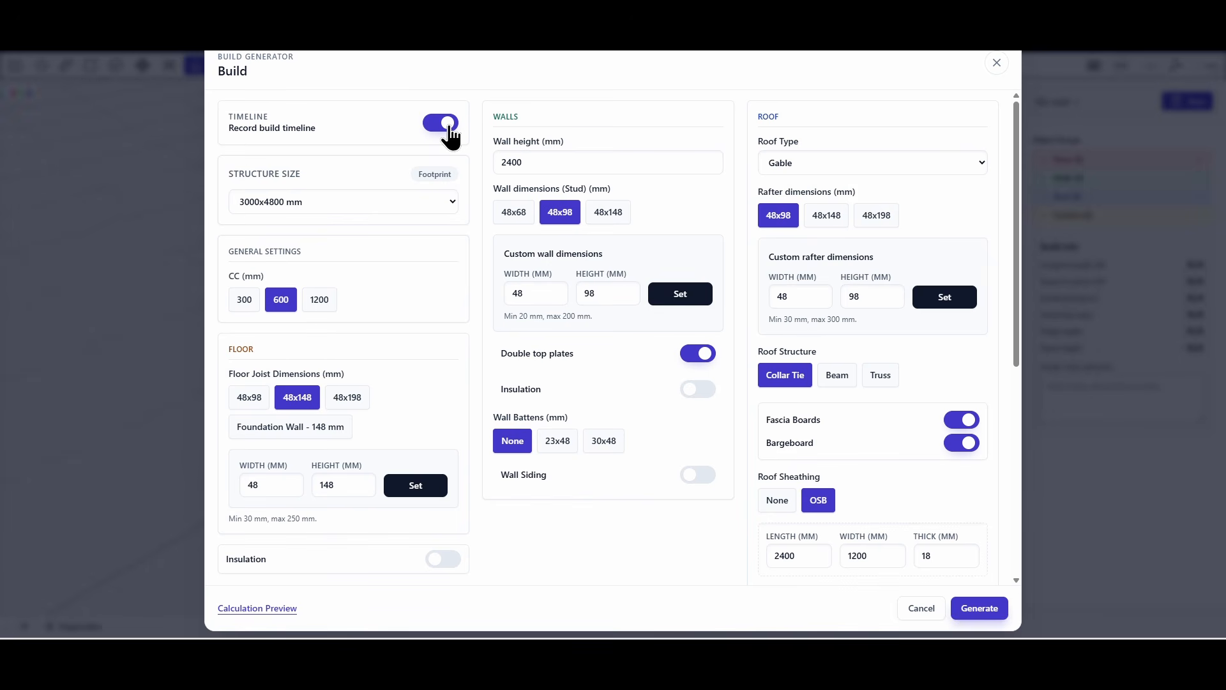
# Switch the structure size to Custom and set it to 6000 mm wide by 7000 mm long.
pyautogui.click(339, 205)
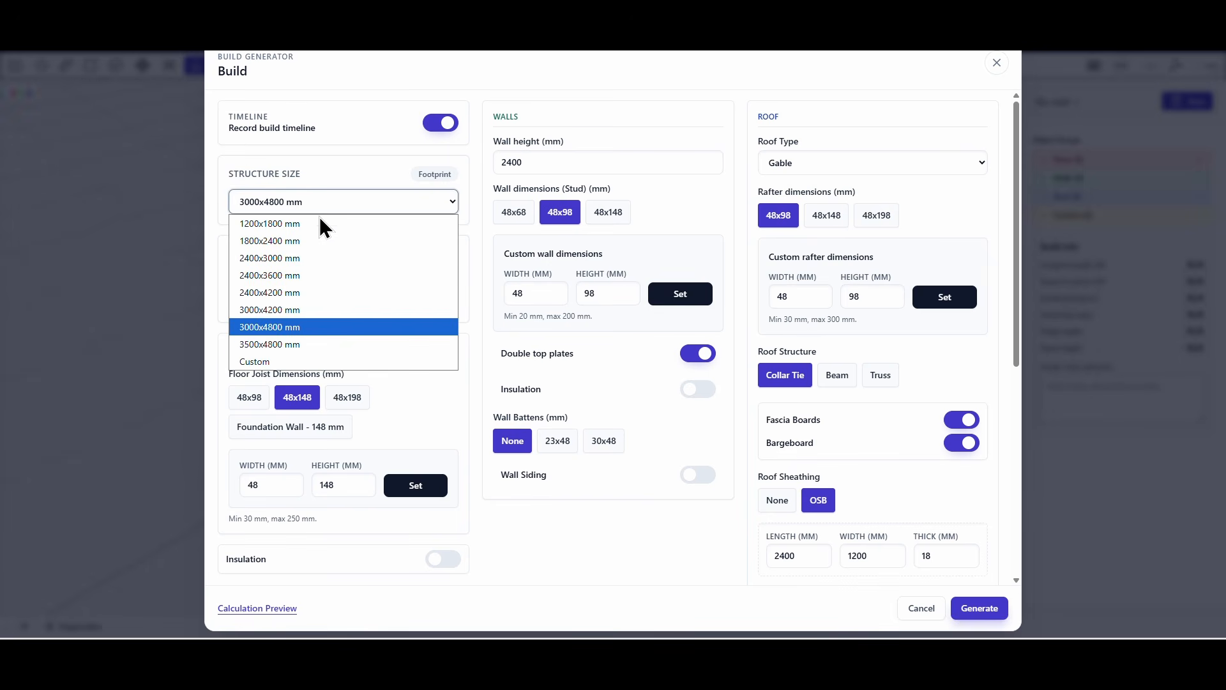
pyautogui.click(262, 361)
pyautogui.moveTo(291, 255); pyautogui.dragTo(221, 253)
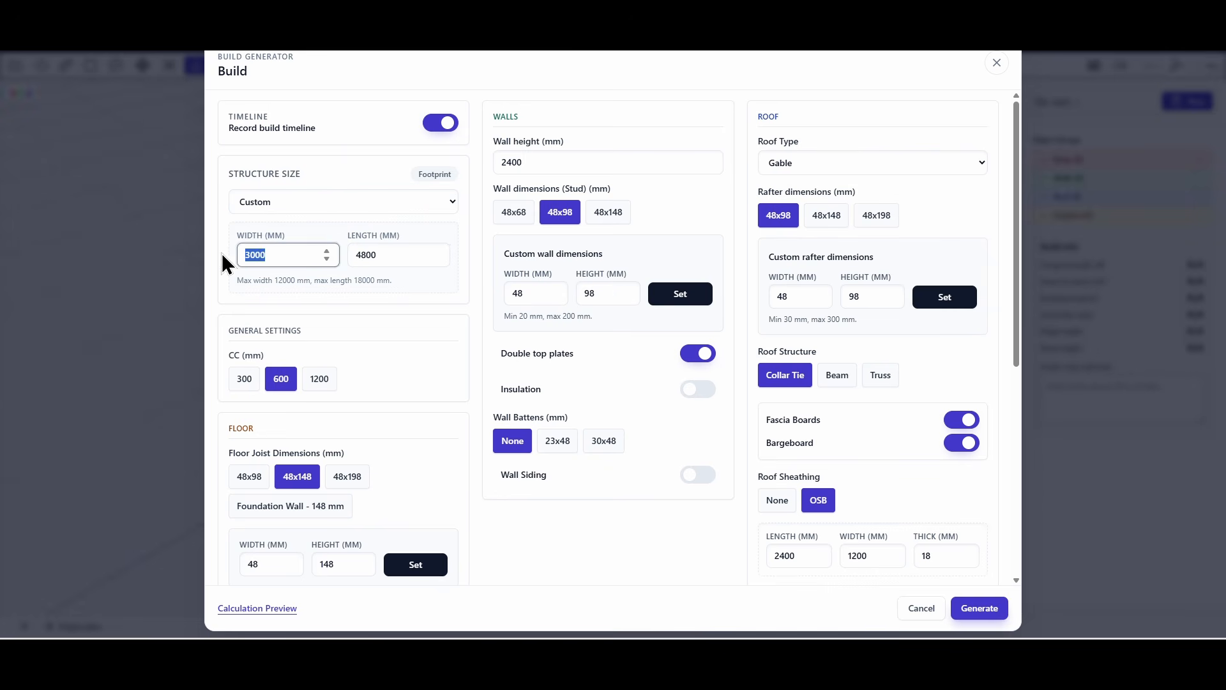
pyautogui.write('6000')
pyautogui.press('Tab')
pyautogui.write('7000')
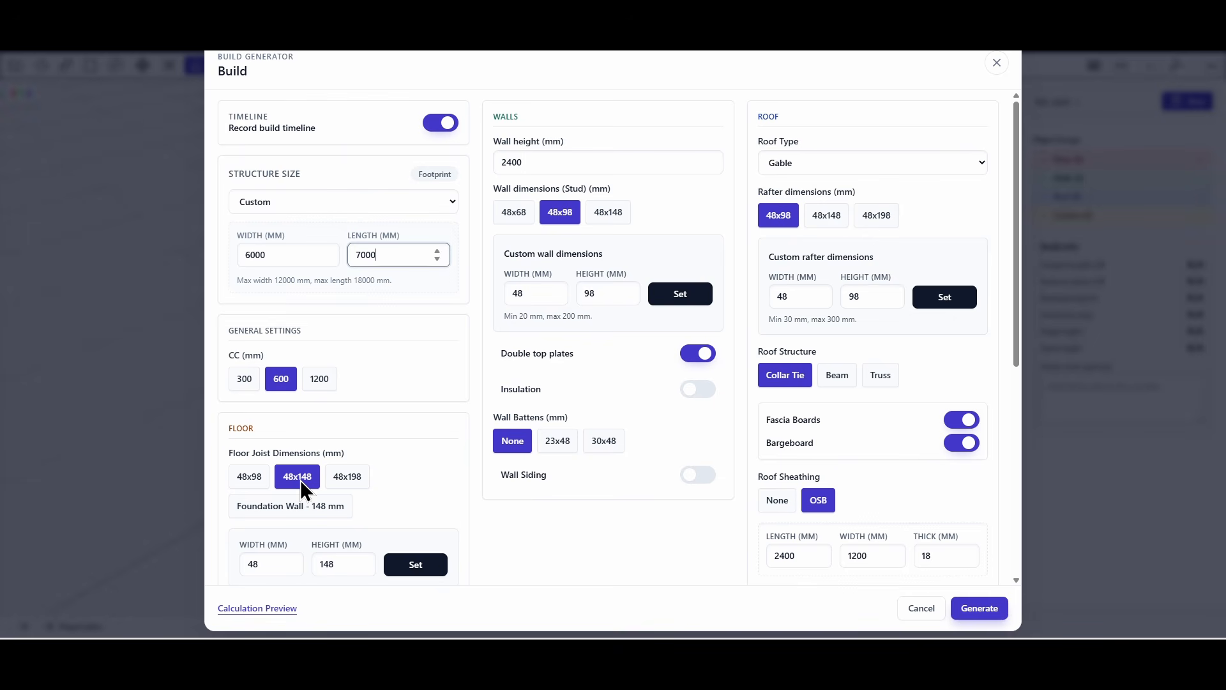
# Choose 48x198 floor joists and turn on floor insulation, keeping the chipboard subfloor.
pyautogui.click(352, 479)
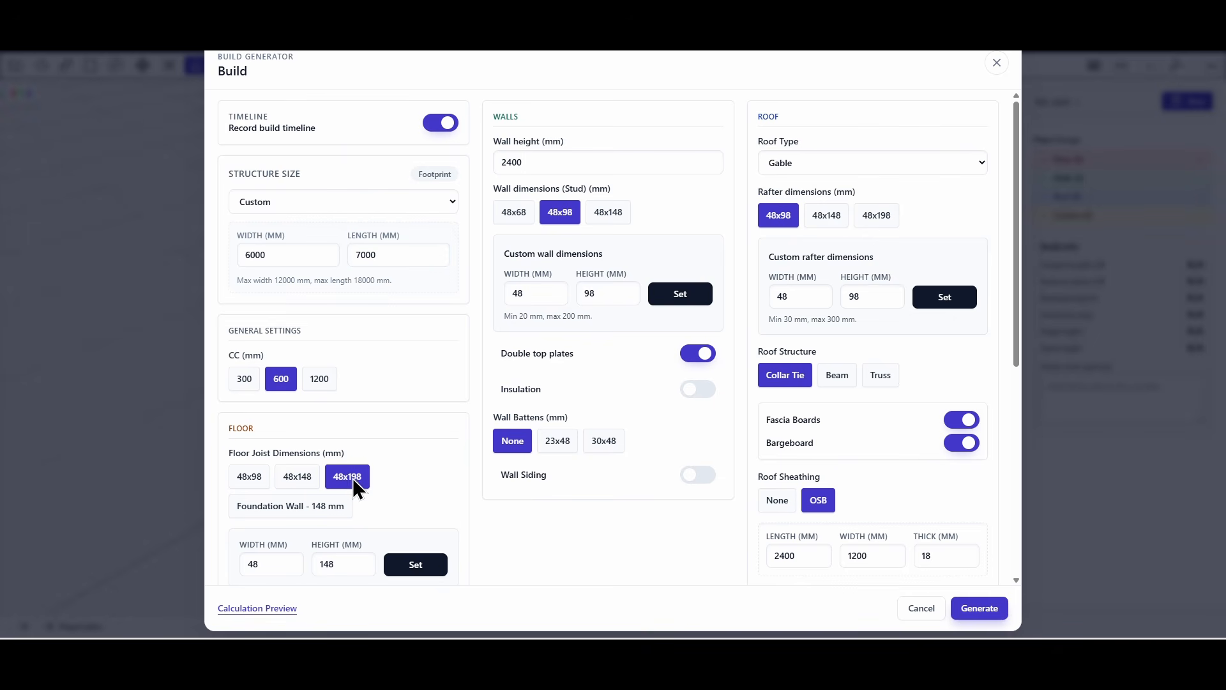
pyautogui.scroll(-2, 352, 479)
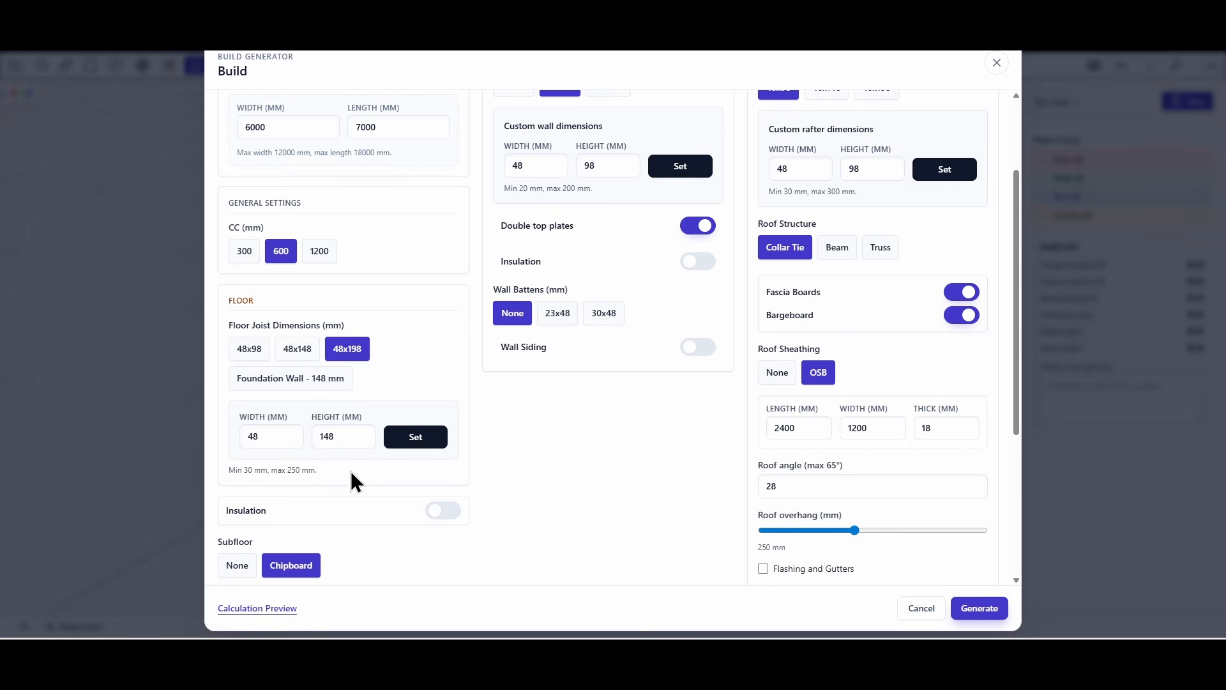
pyautogui.scroll(-1, 351, 470)
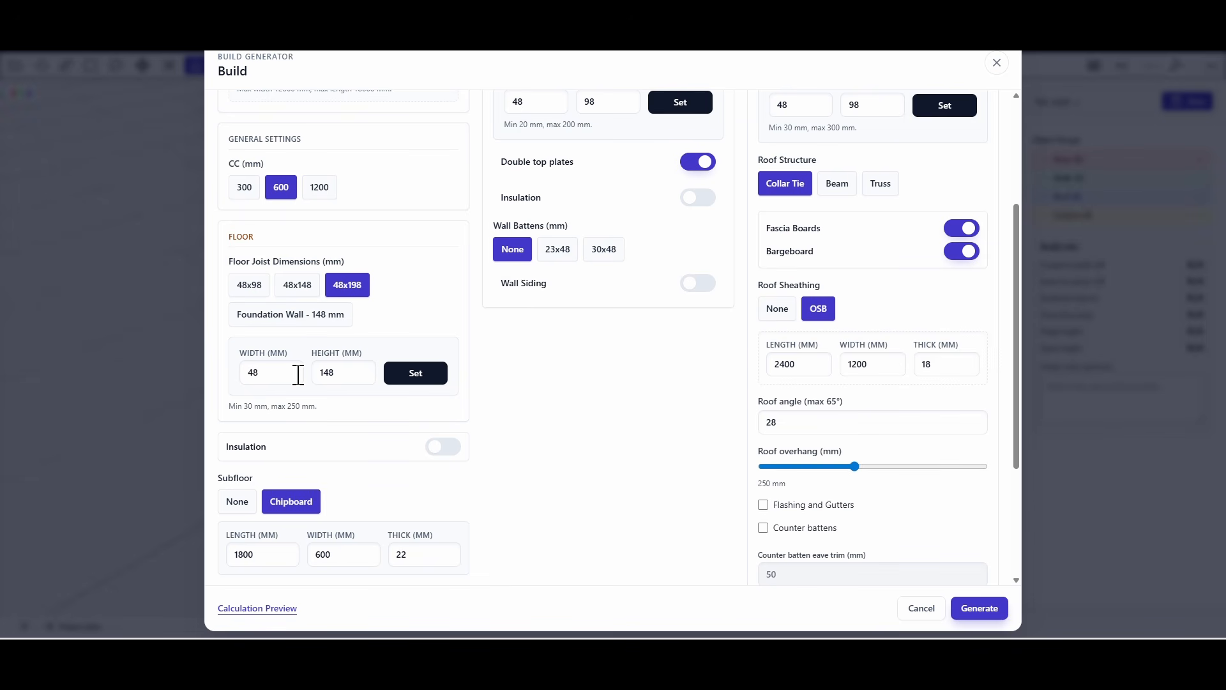
pyautogui.click(443, 447)
pyautogui.scroll(-1, 419, 451)
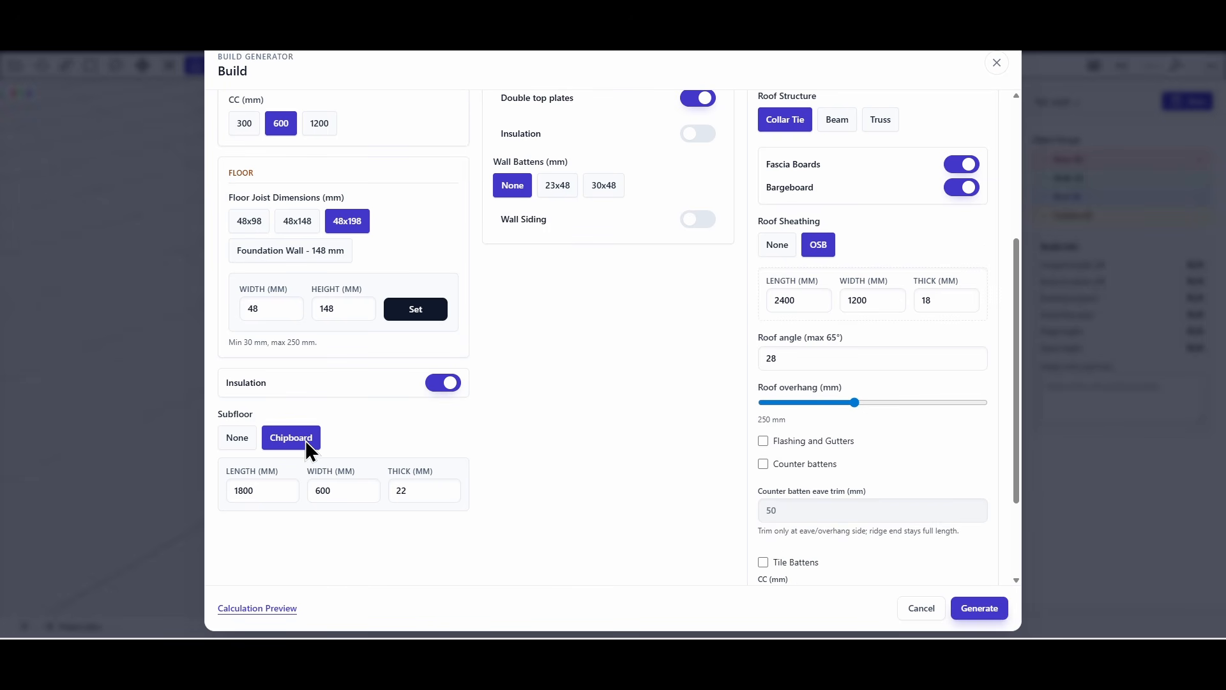
# Set the wall height to 2500 mm and apply custom wall stud dimensions of 36 by 148 mm.
pyautogui.scroll(4, 586, 487)
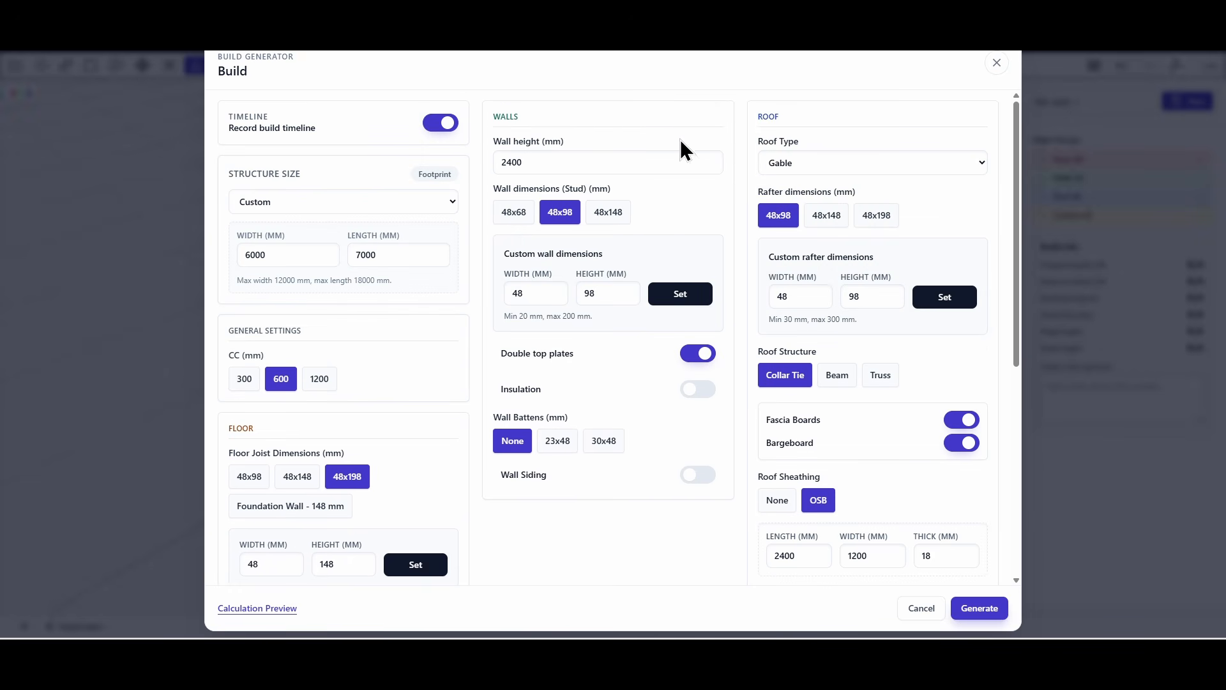
pyautogui.click(711, 159)
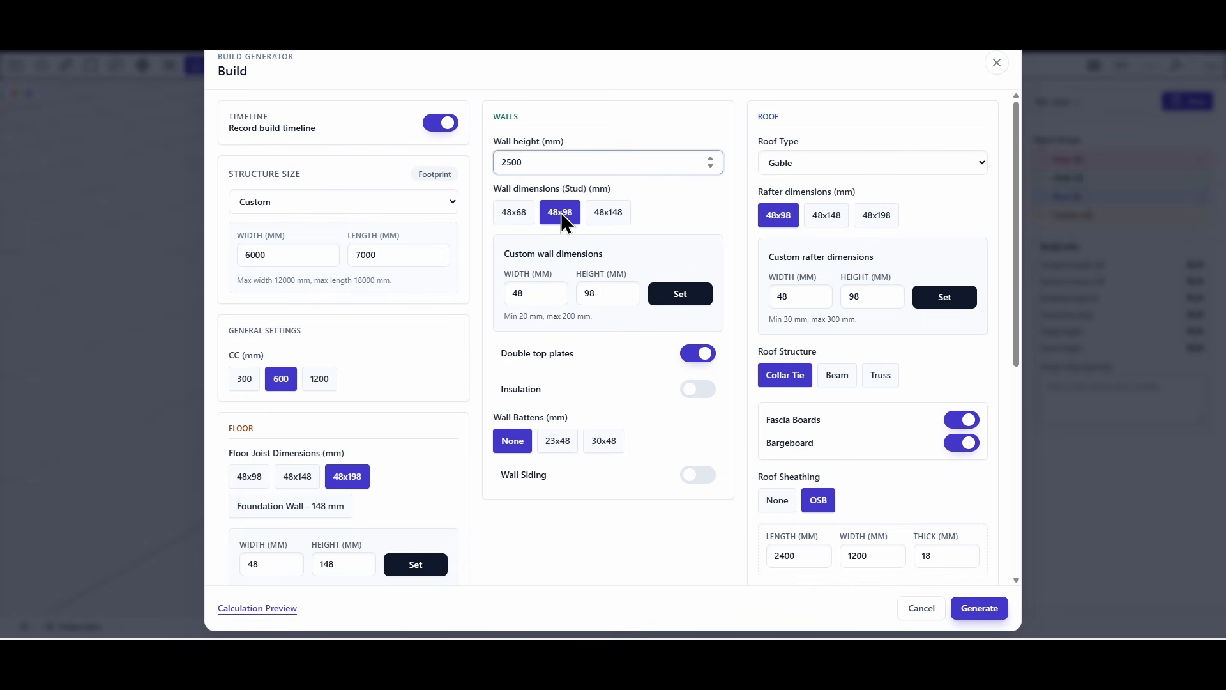
pyautogui.write('148')
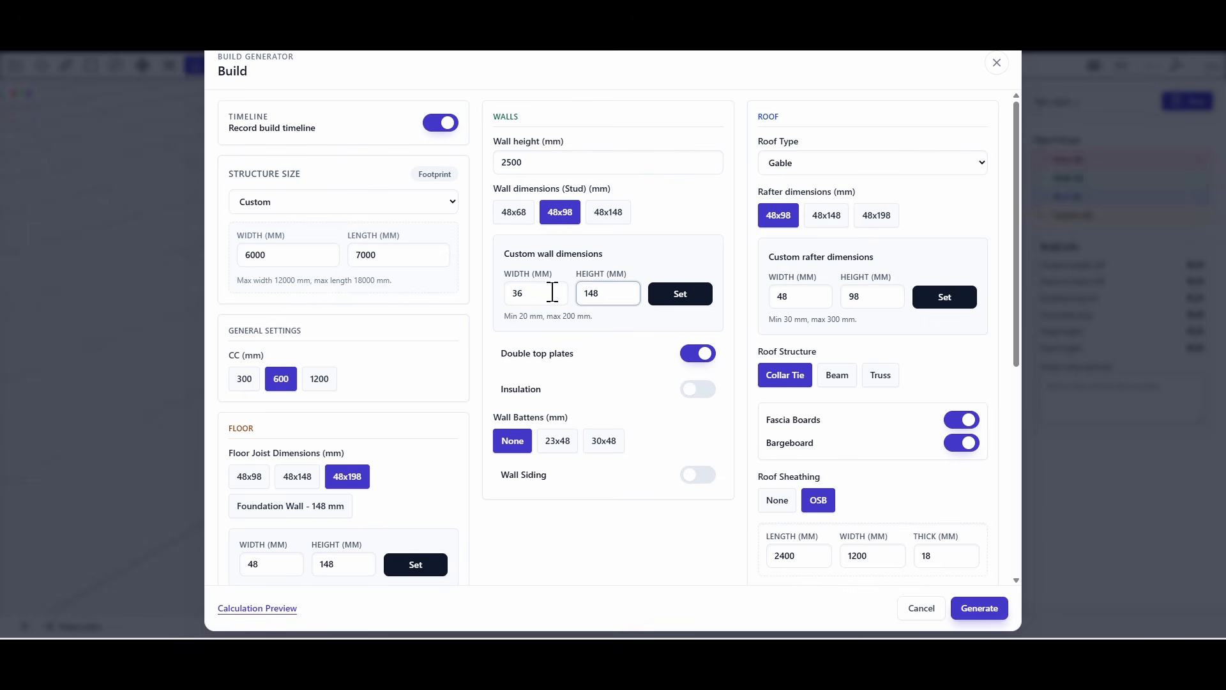
pyautogui.click(679, 295)
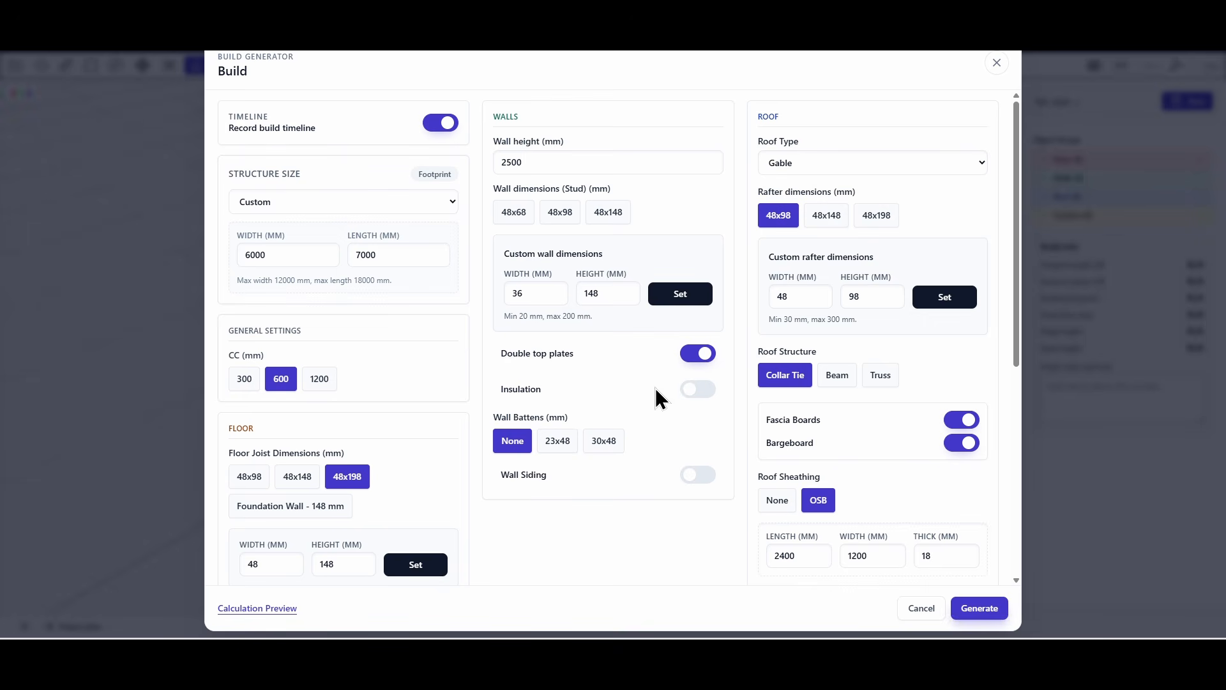
# Turn on wall insulation and wall siding, and choose 30x48 wall battens.
pyautogui.click(695, 397)
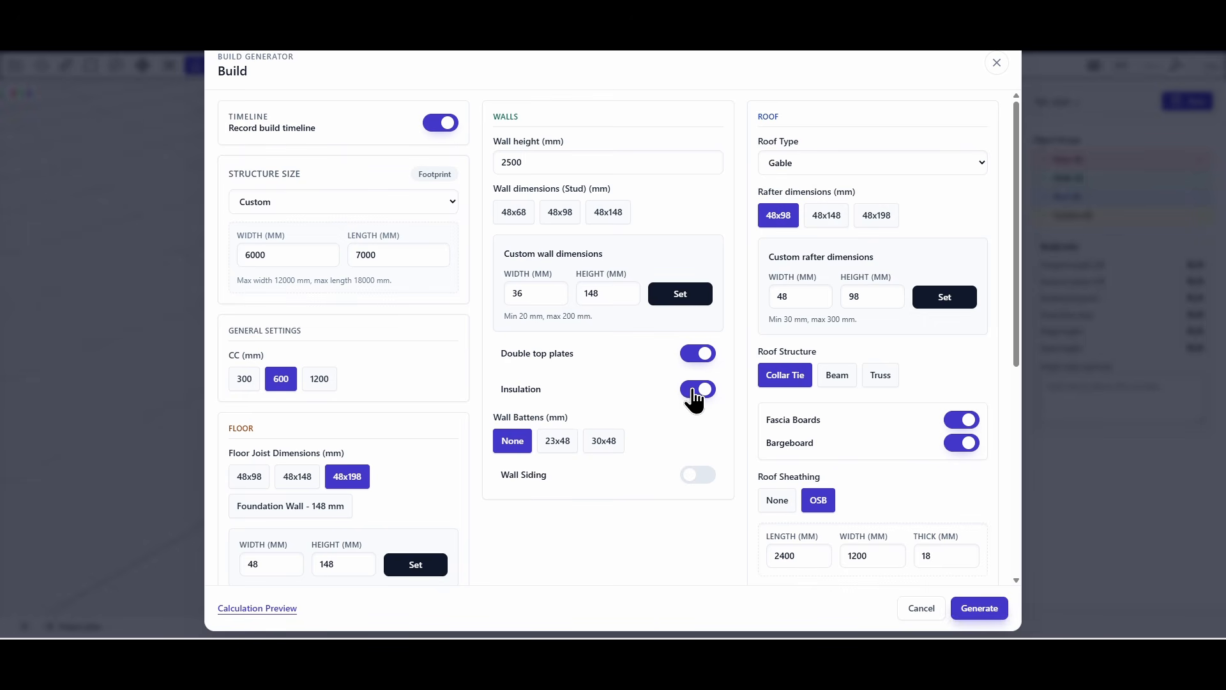
pyautogui.click(600, 440)
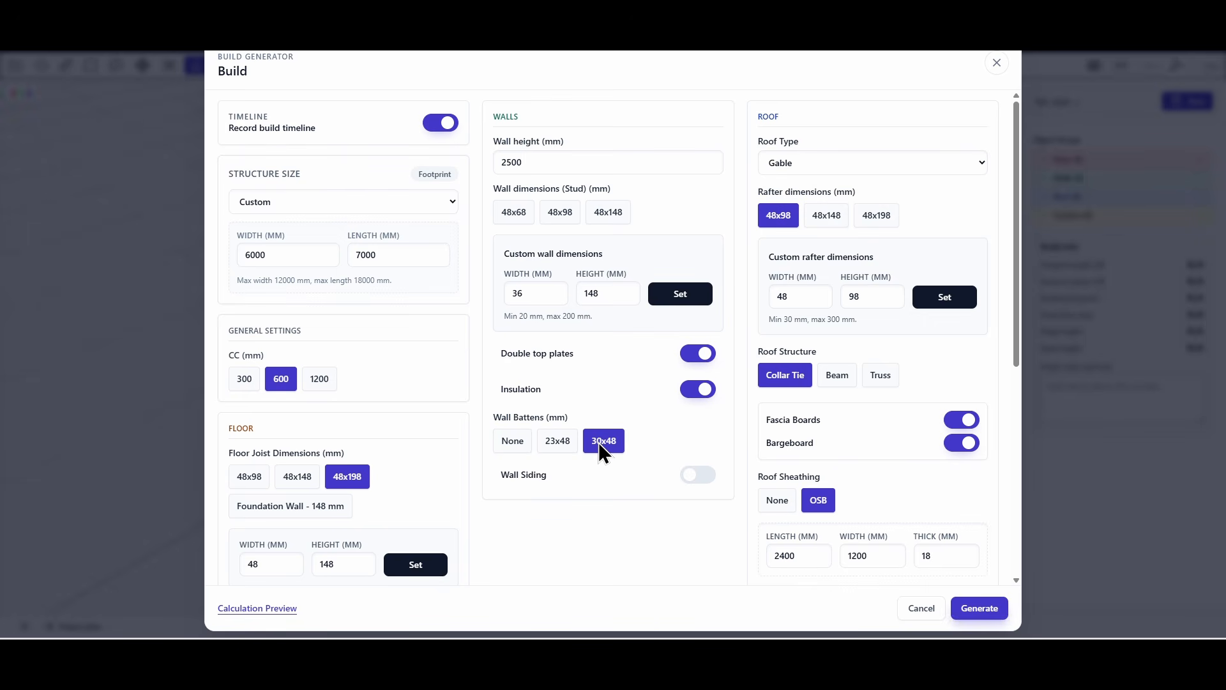
pyautogui.click(696, 480)
# Keep the Gable roof type and set the roof angle to 38 degrees.
pyautogui.click(893, 162)
pyautogui.click(902, 162)
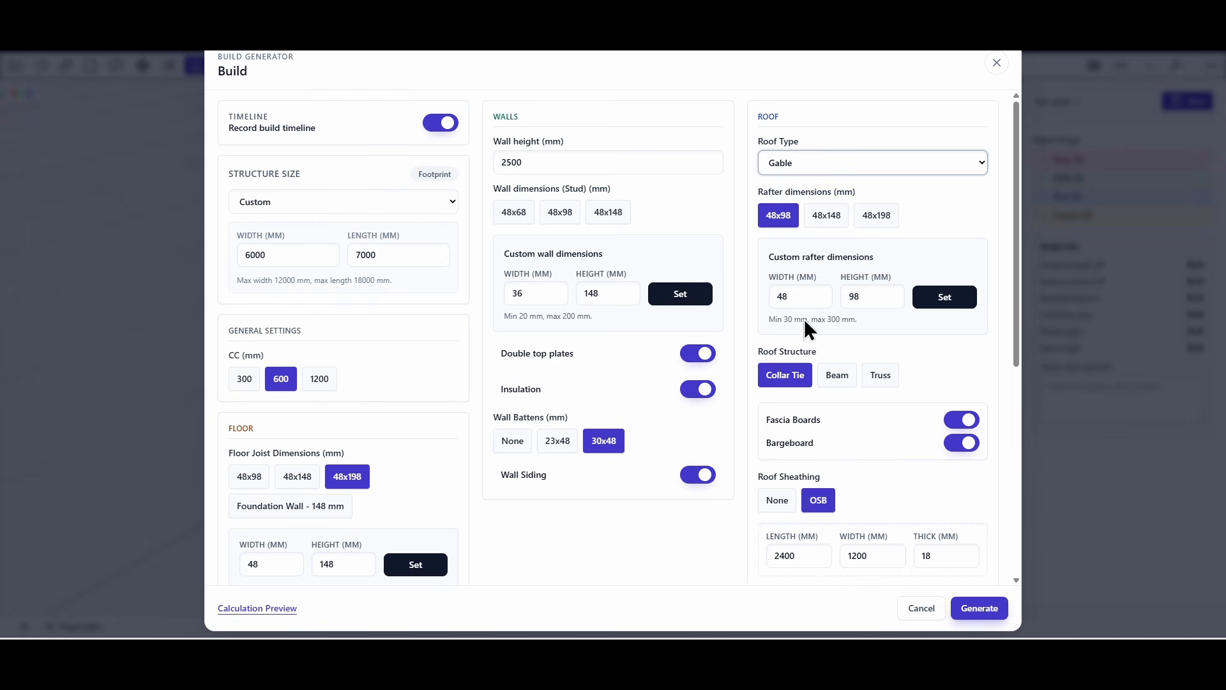
pyautogui.scroll(-1, 806, 323)
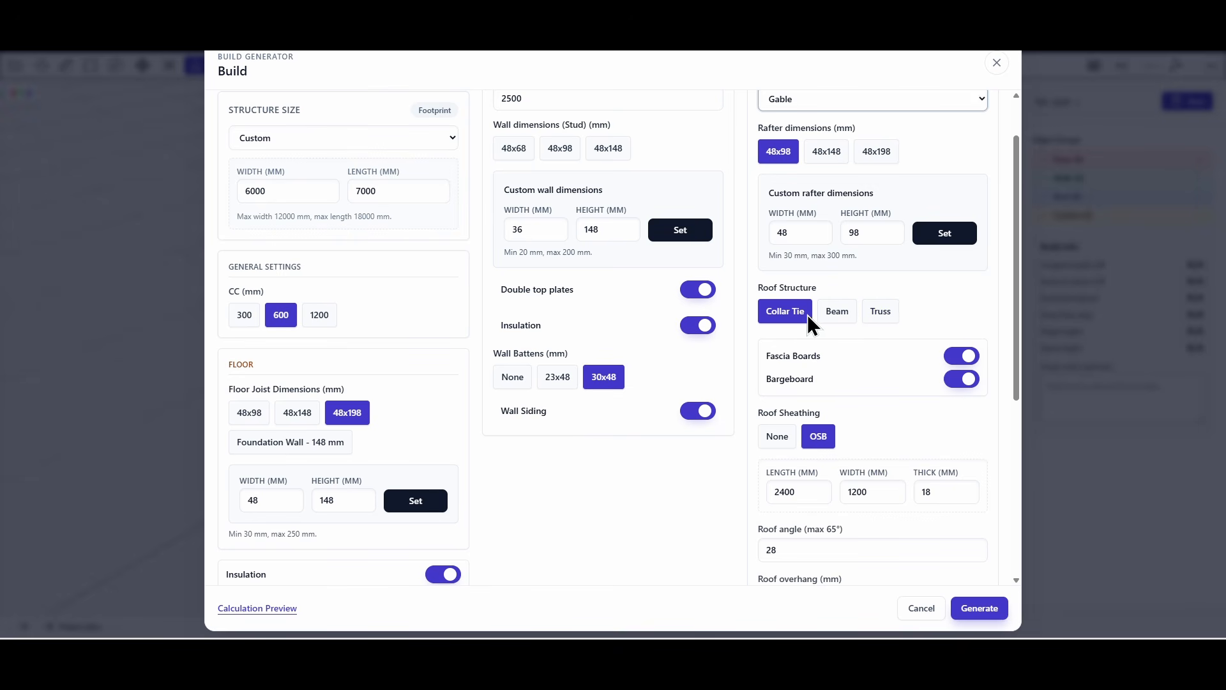
pyautogui.scroll(-2, 811, 318)
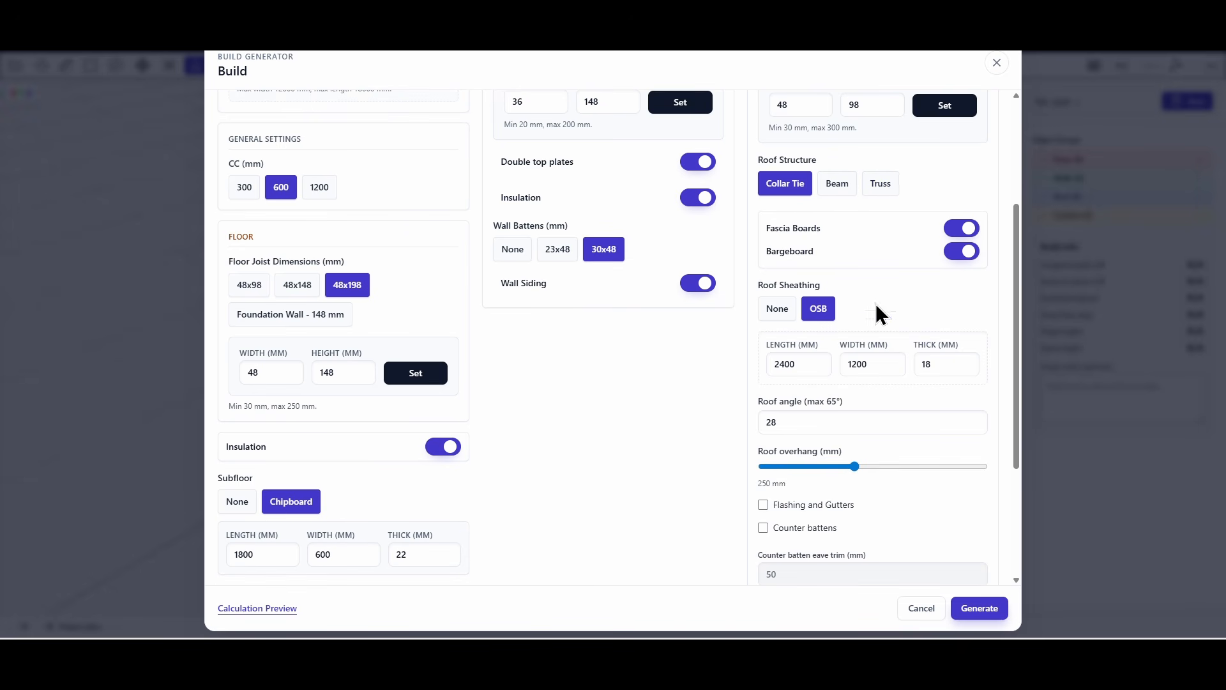
pyautogui.scroll(-2, 831, 300)
pyautogui.doubleClick(770, 295)
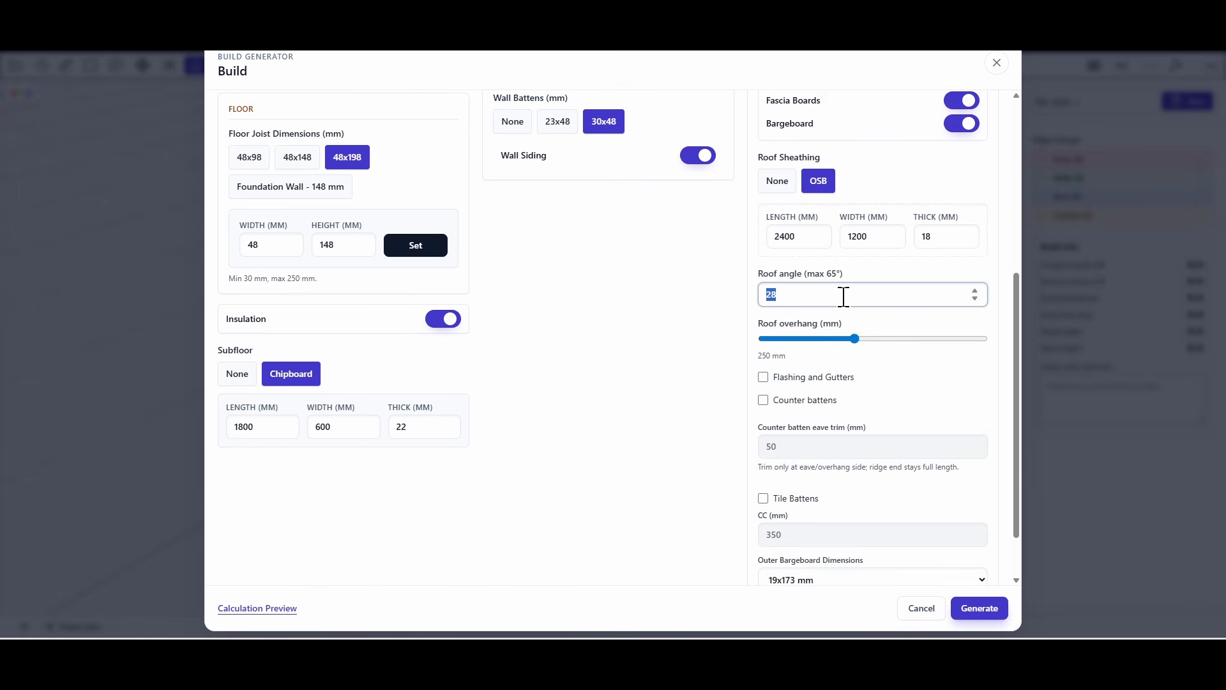
pyautogui.write('38')
pyautogui.doubleClick(843, 297)
pyautogui.write('38')
# Set the roof overhang to 220 mm and enable flashing and gutters plus counter battens.
pyautogui.click(848, 339)
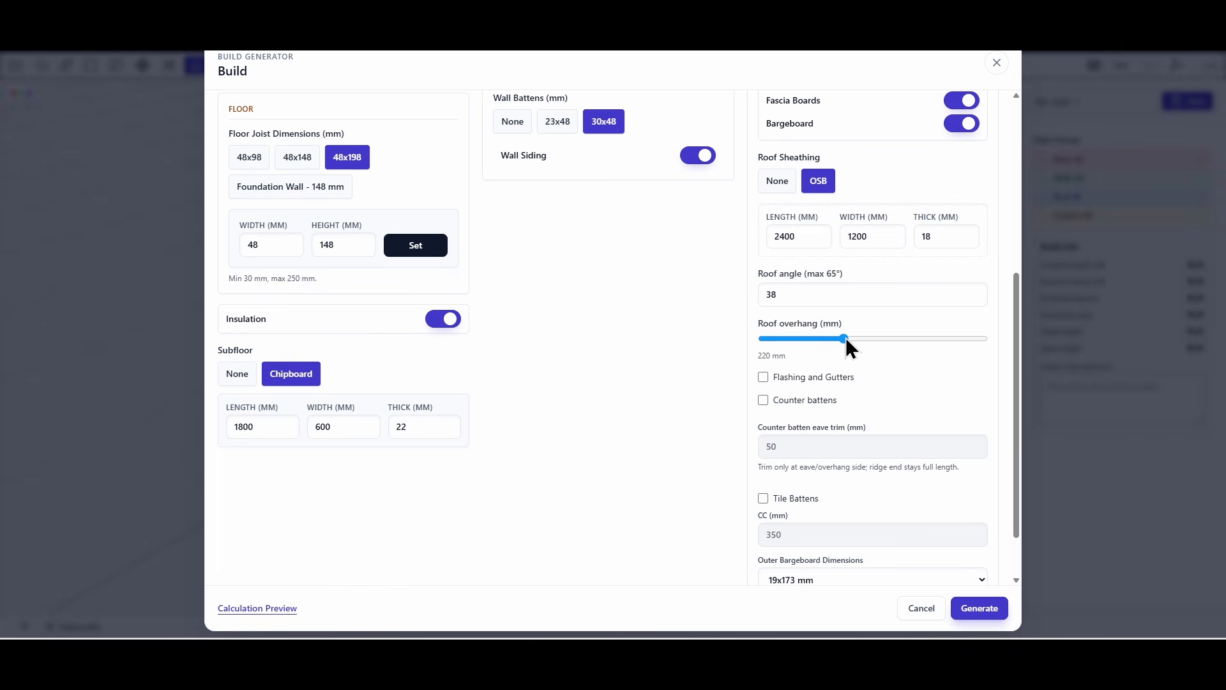
pyautogui.click(763, 376)
pyautogui.click(763, 400)
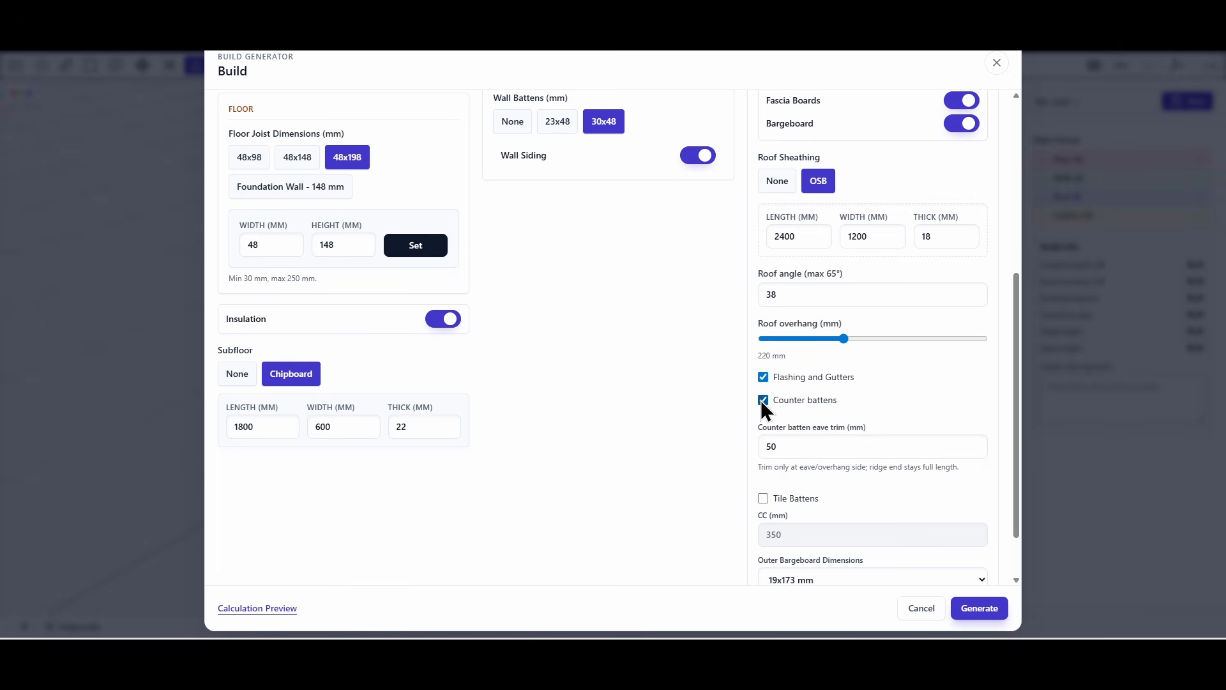
# Set the counter batten eave trim to 100 mm and enable tile battens, keeping 19x173 mm outer bargeboards.
pyautogui.scroll(-1, 866, 415)
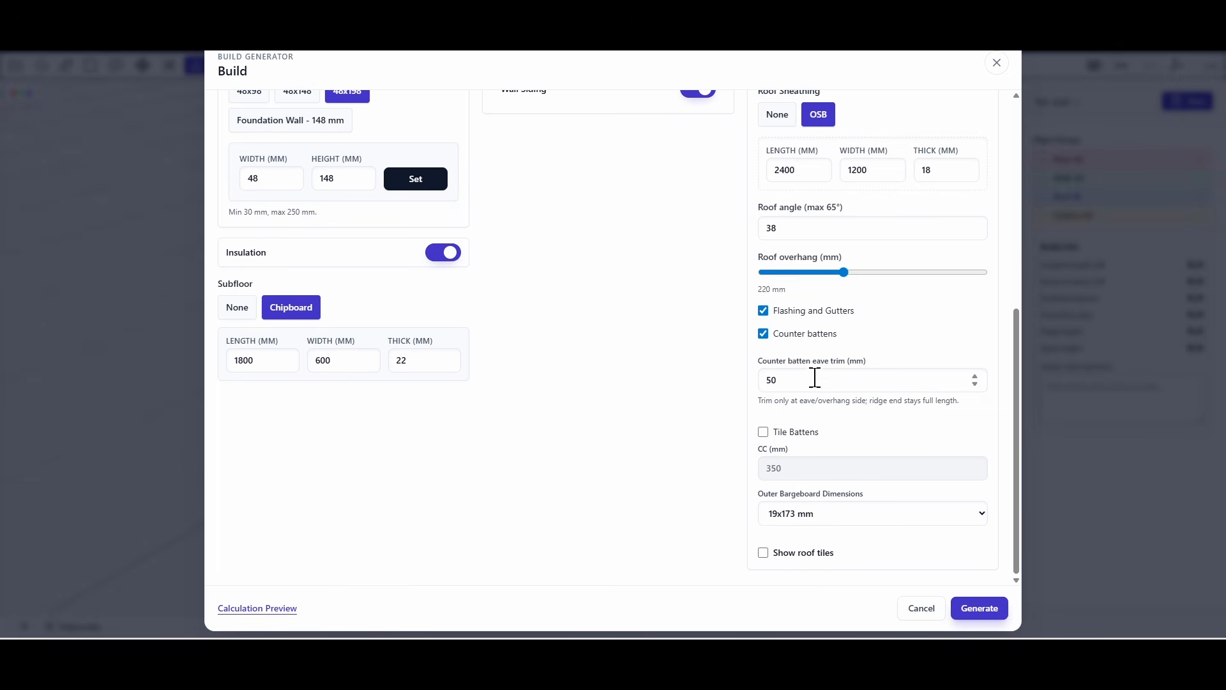
pyautogui.moveTo(813, 379); pyautogui.dragTo(742, 379)
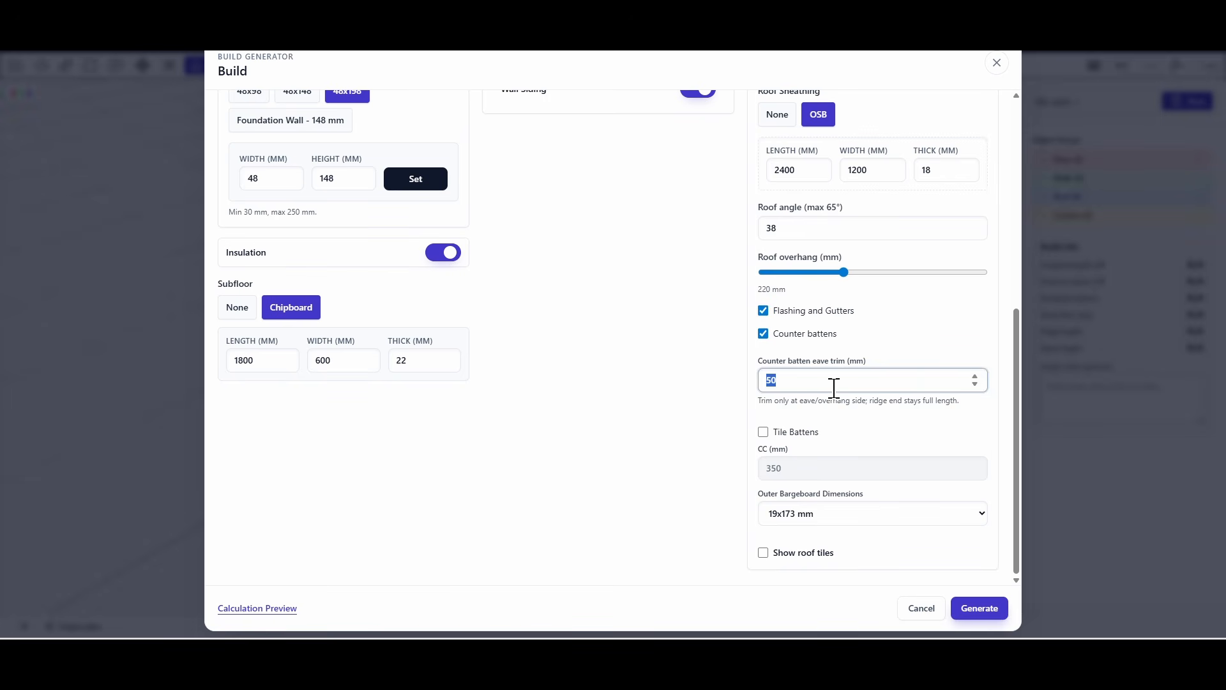
pyautogui.write('100')
pyautogui.click(763, 432)
pyautogui.click(840, 515)
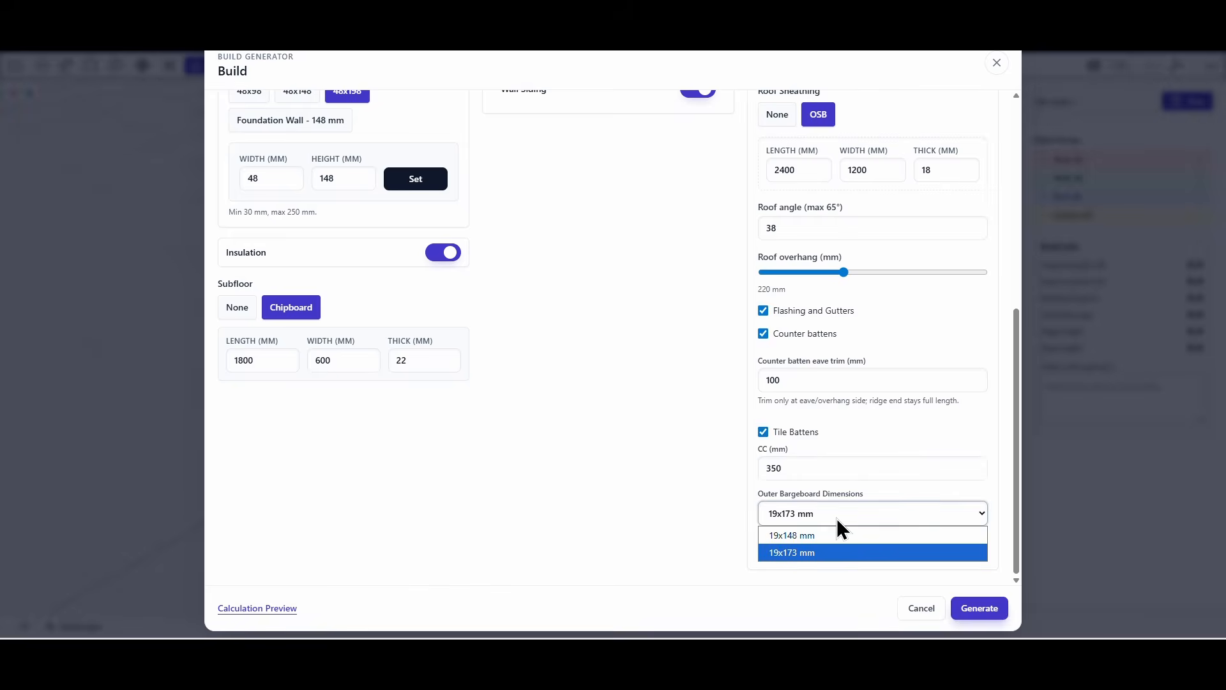
pyautogui.click(802, 552)
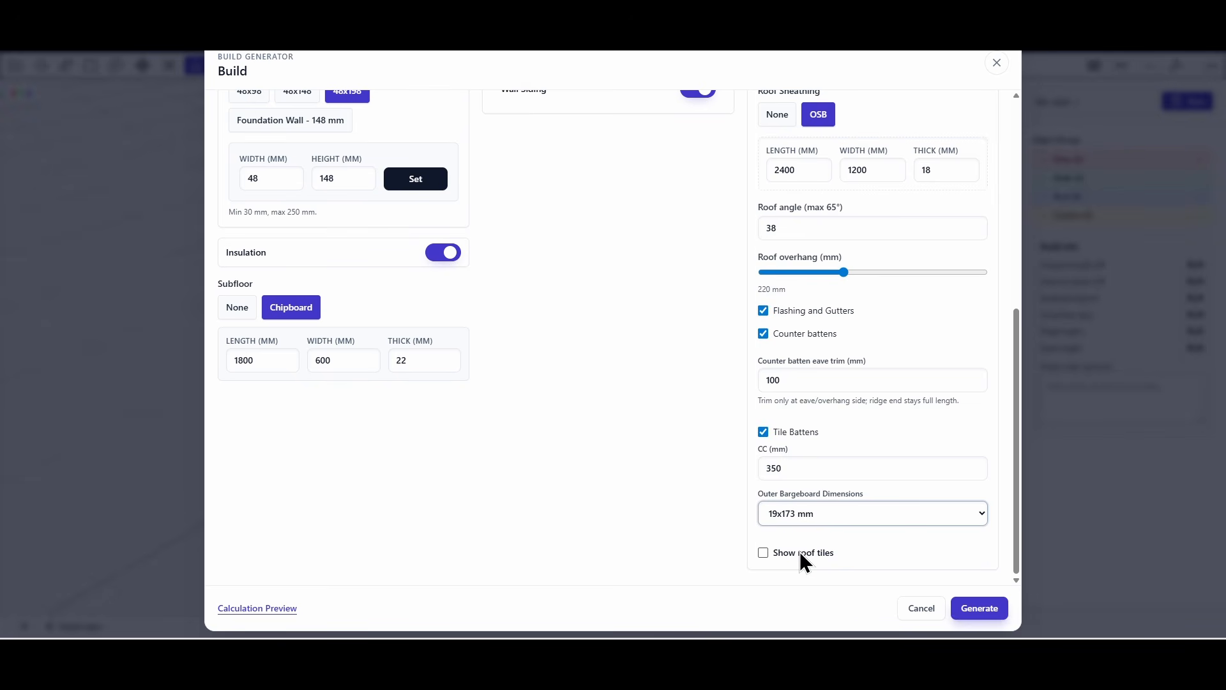
# Show roof tiles in Wave style, 50 mm thick with a 0 mm side gap, and generate the building.
pyautogui.click(764, 553)
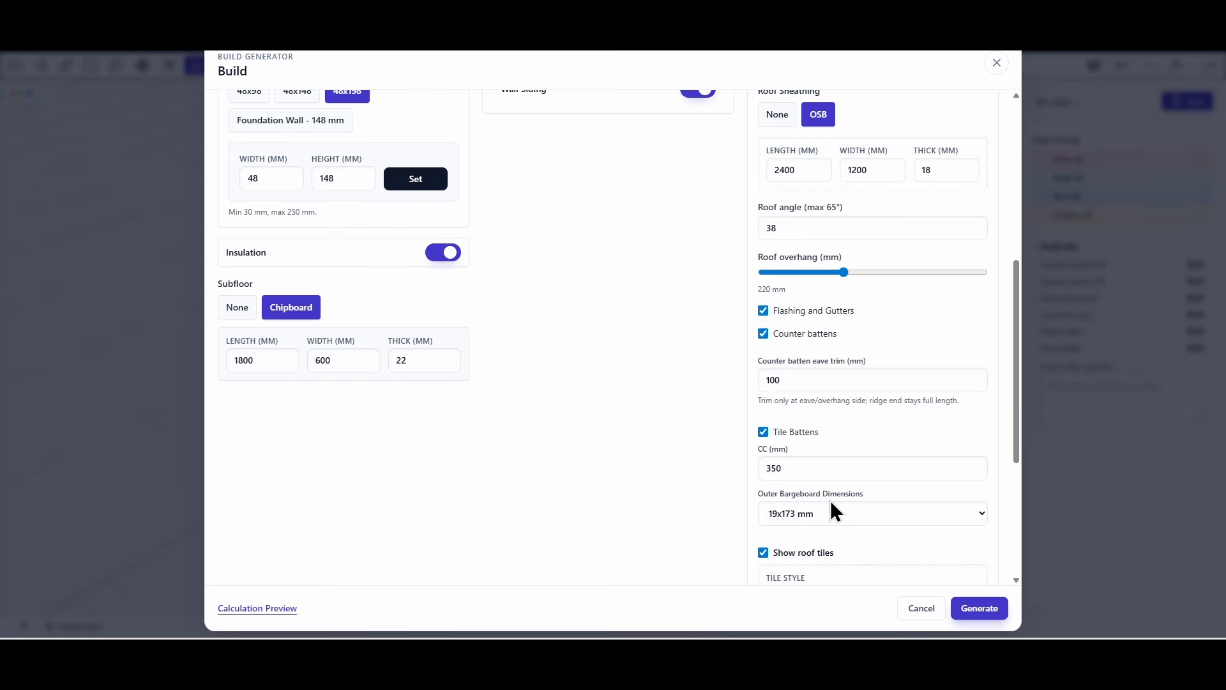
pyautogui.scroll(-3, 830, 501)
pyautogui.scroll(-1, 831, 500)
pyautogui.click(810, 330)
pyautogui.click(784, 370)
pyautogui.doubleClick(808, 421)
pyautogui.write('50')
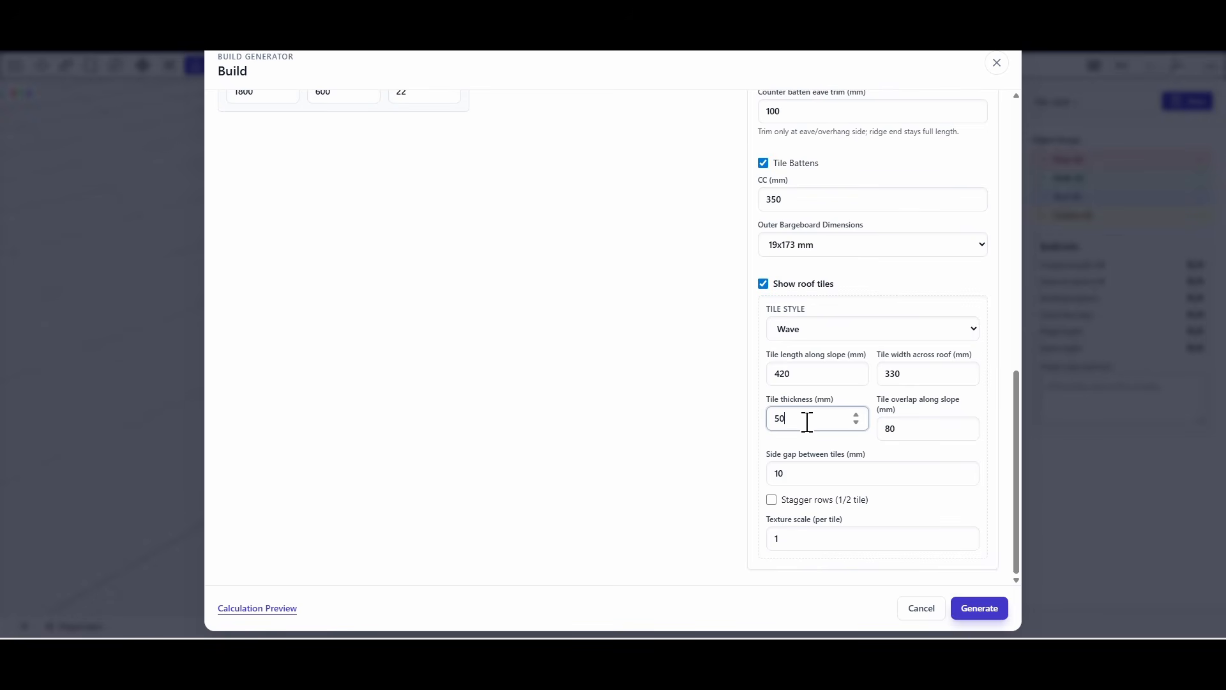
pyautogui.doubleClick(806, 473)
pyautogui.write('0')
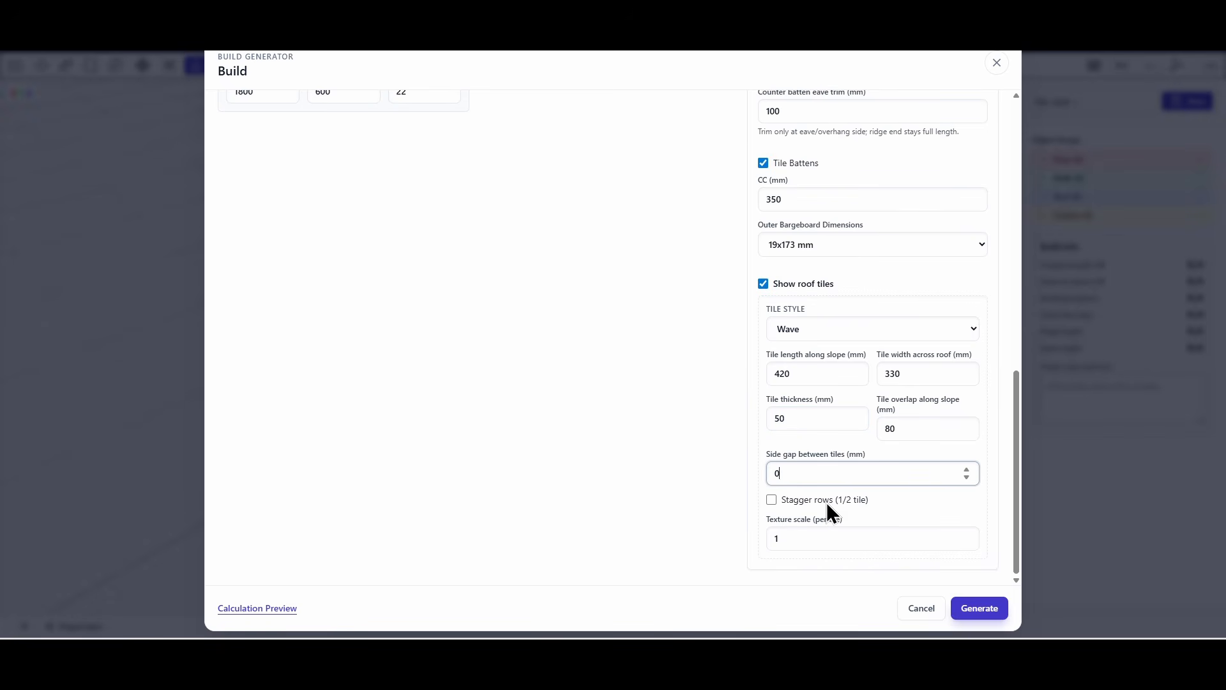
pyautogui.click(979, 608)
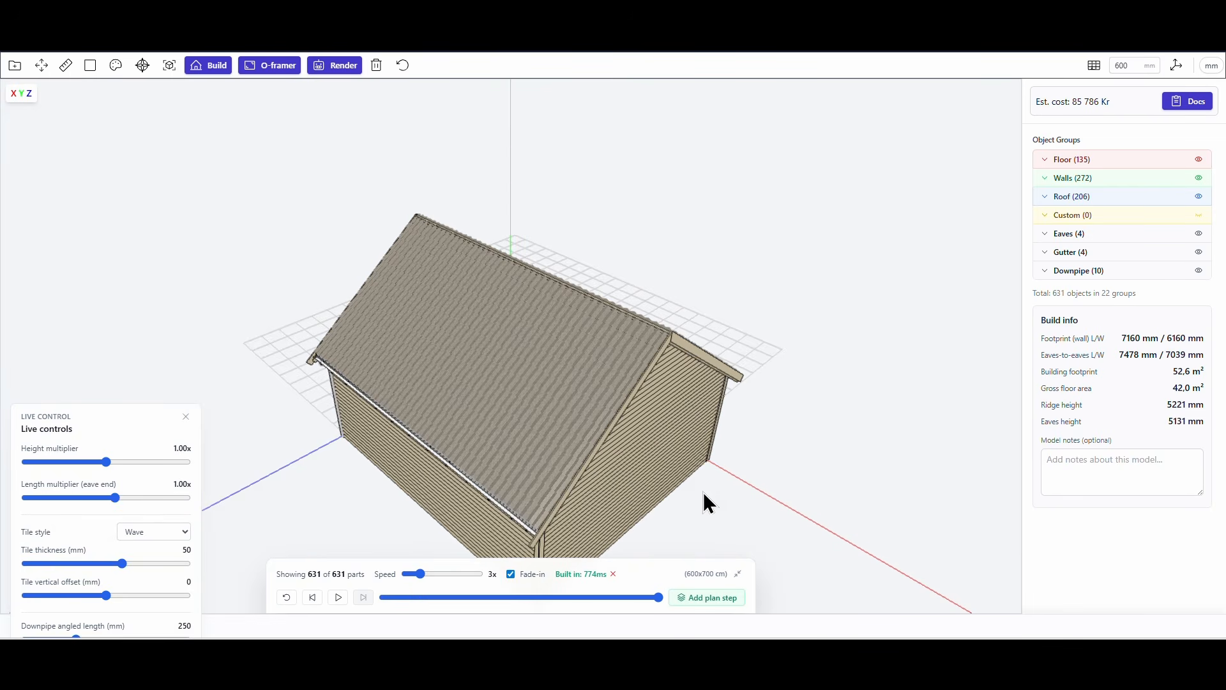
# Set the live height multiplier to 1.65x and the eave-end length multiplier to 0.99x.
pyautogui.moveTo(703, 501); pyautogui.dragTo(679, 411)
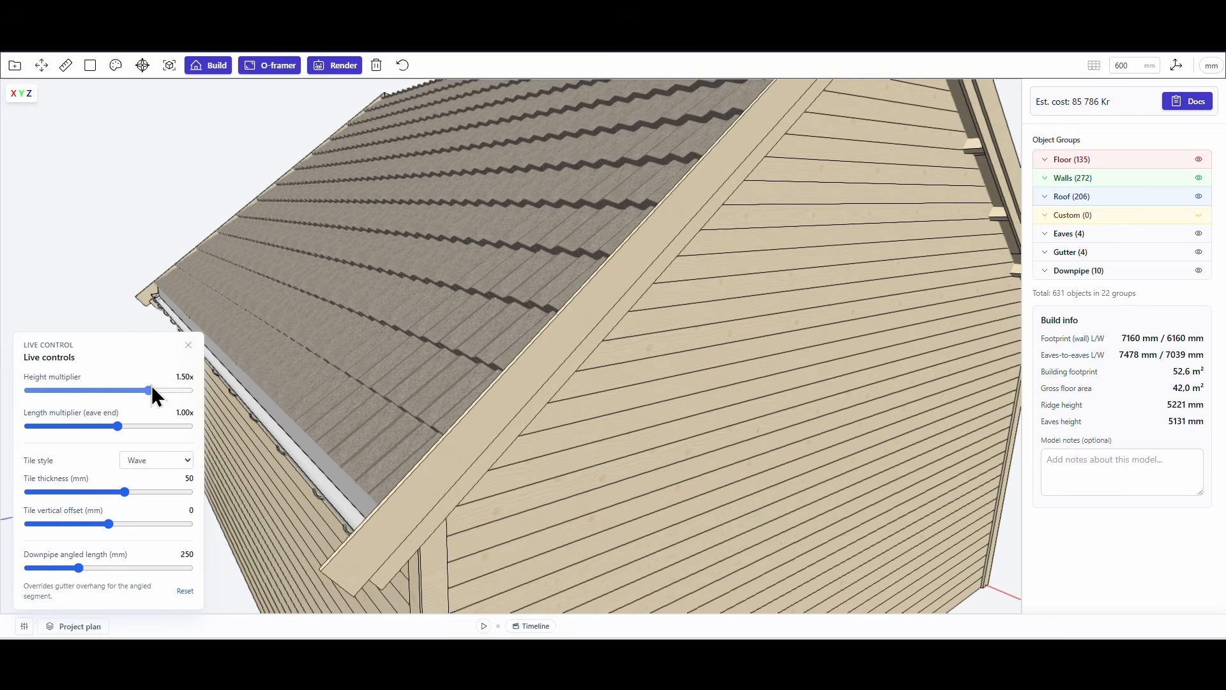
pyautogui.moveTo(150, 391); pyautogui.dragTo(160, 390)
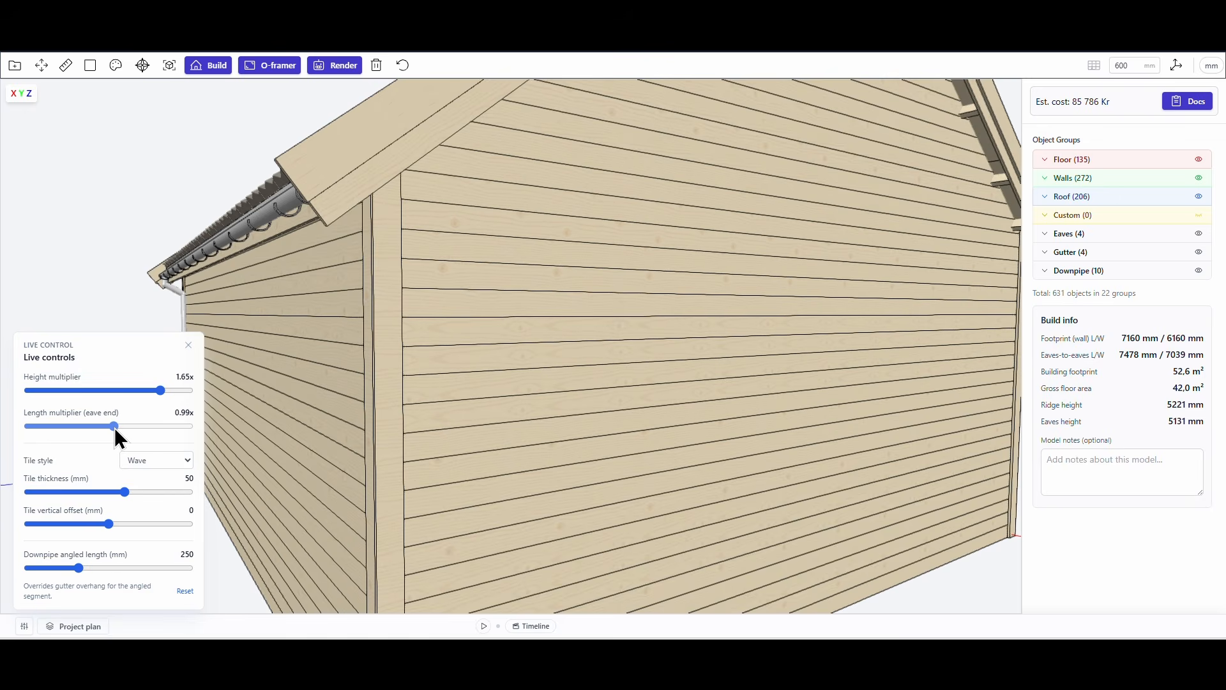
# Temporarily hide the bargeboards in the Roof group and examine the tile edge at the eave corner.
pyautogui.click(1046, 198)
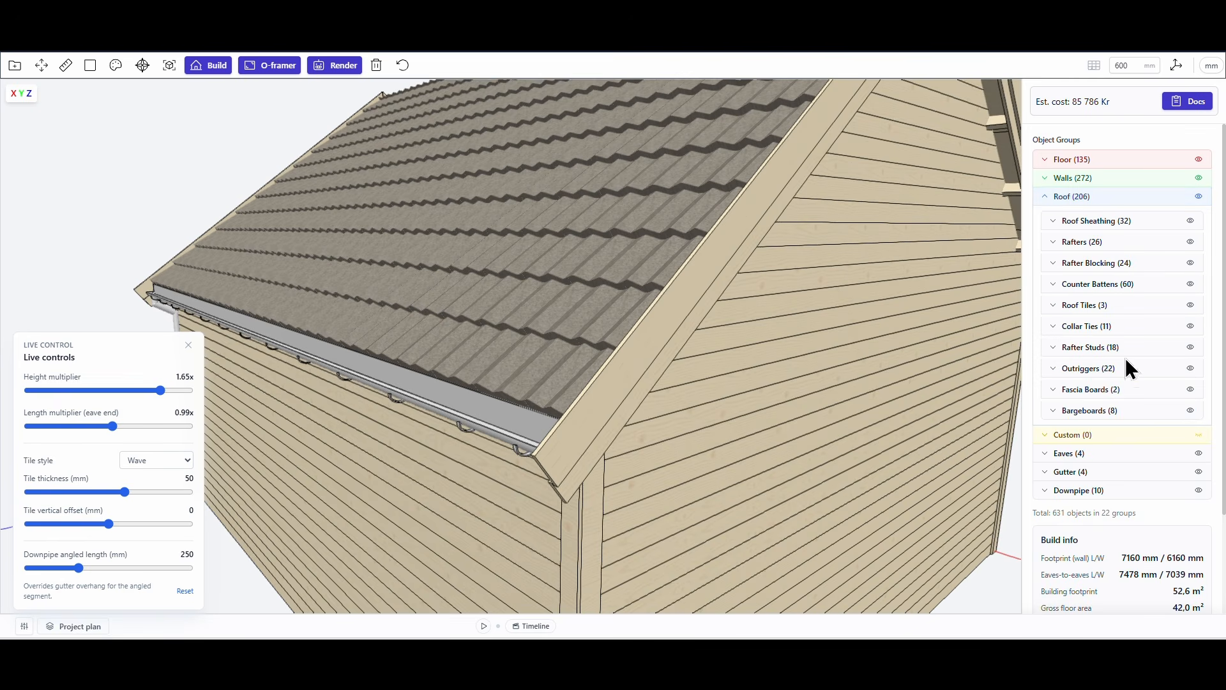
pyautogui.click(1191, 411)
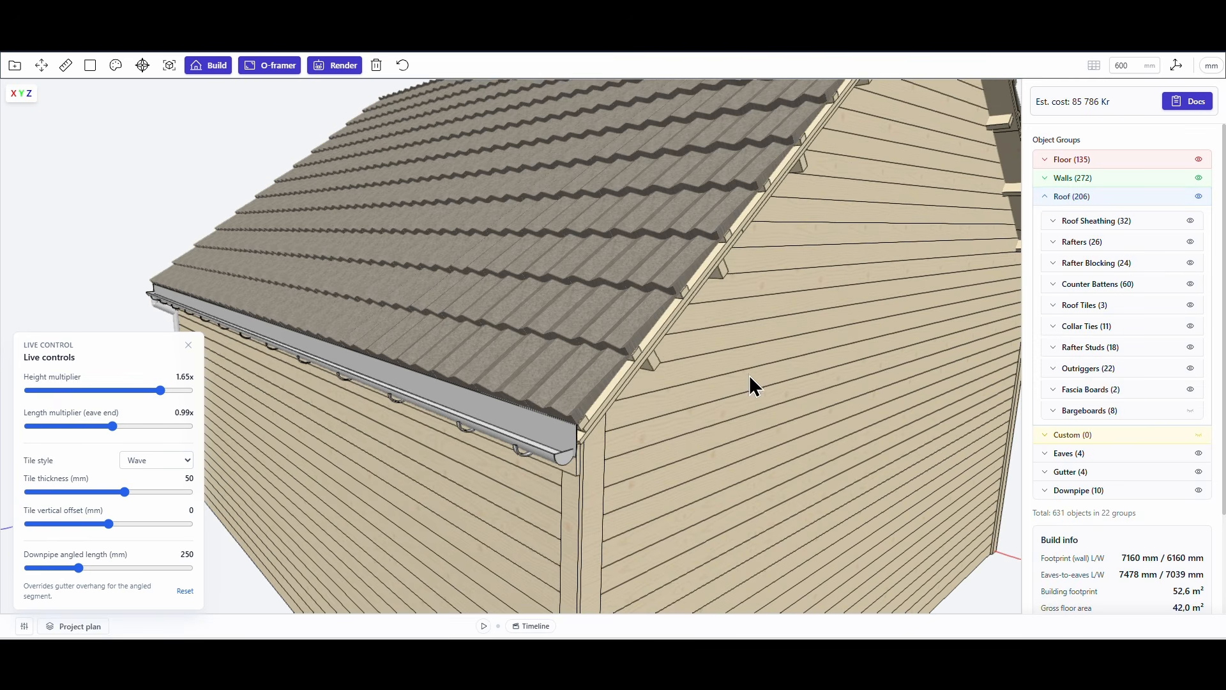
pyautogui.scroll(6, 584, 364)
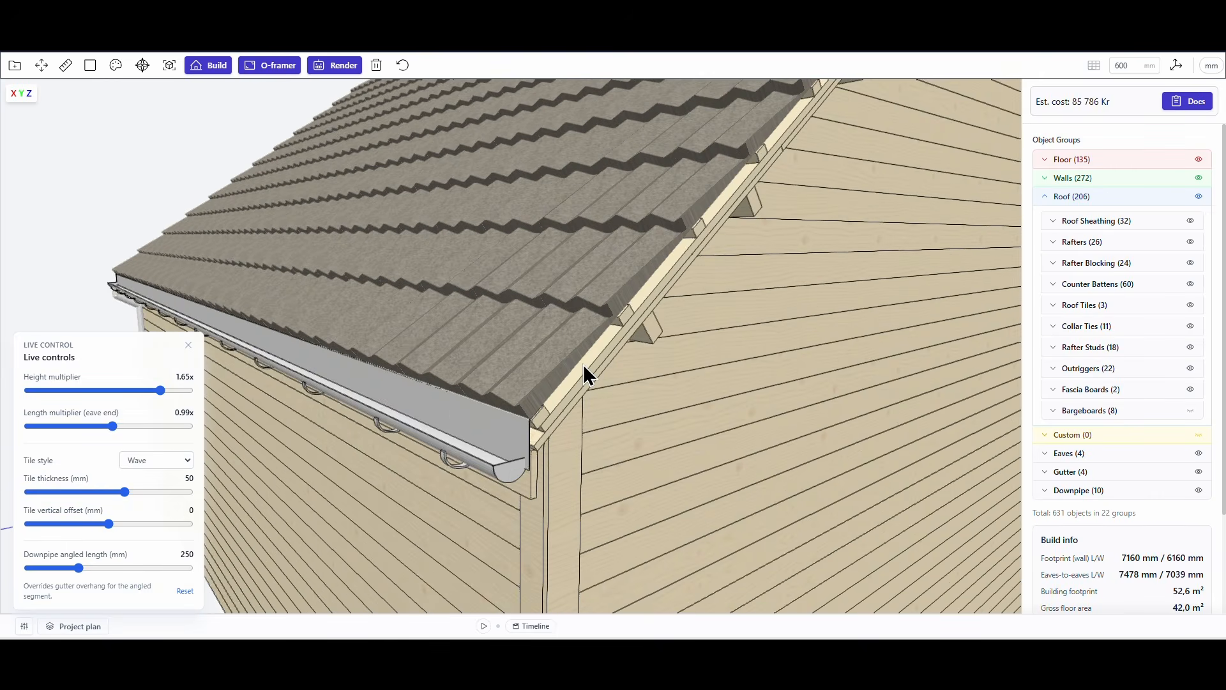
pyautogui.moveTo(579, 365); pyautogui.dragTo(576, 359)
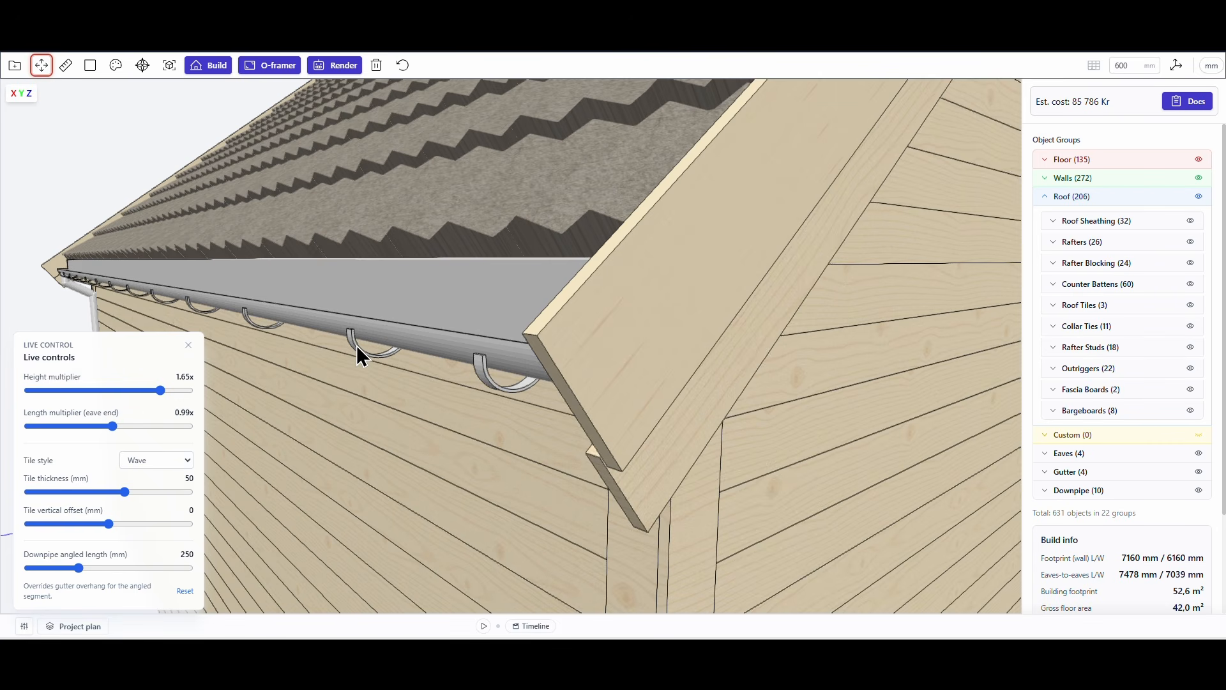
# Move the gutter brackets slightly upward along the Y axis at both eaves.
pyautogui.press('y')
pyautogui.moveTo(357, 345); pyautogui.dragTo(355, 332)
pyautogui.moveTo(781, 390); pyautogui.dragTo(515, 336, button='middle')
pyautogui.scroll(5, 515, 329)
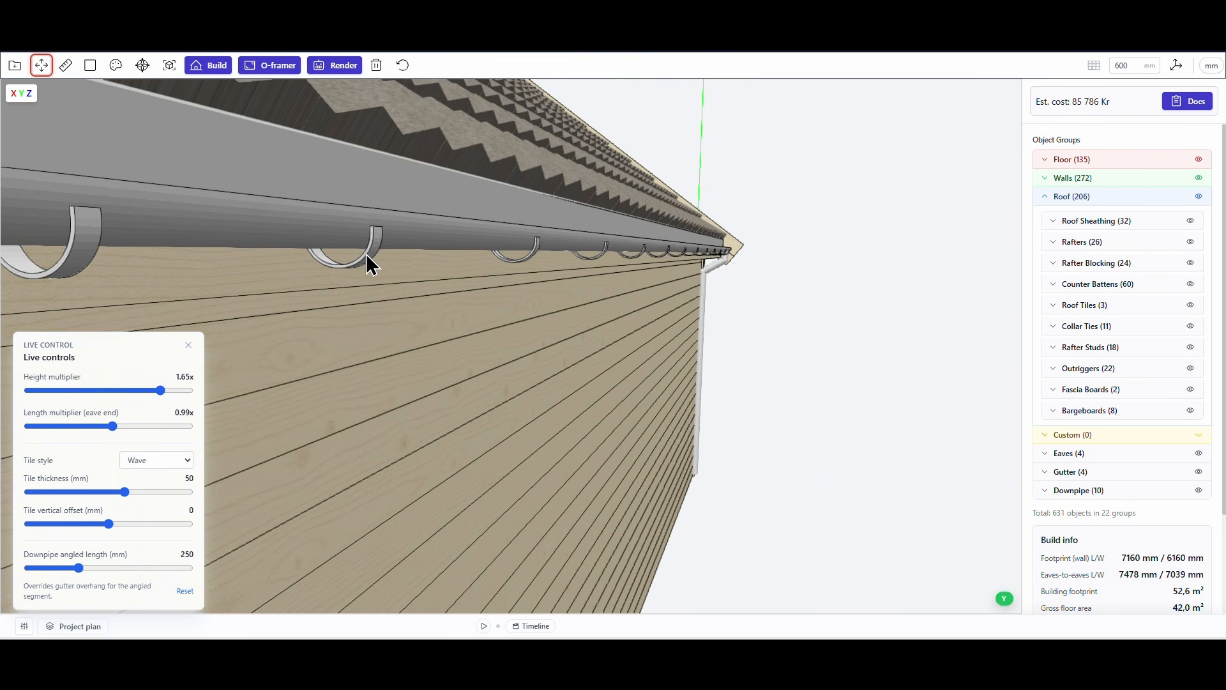
pyautogui.moveTo(364, 254); pyautogui.dragTo(366, 235)
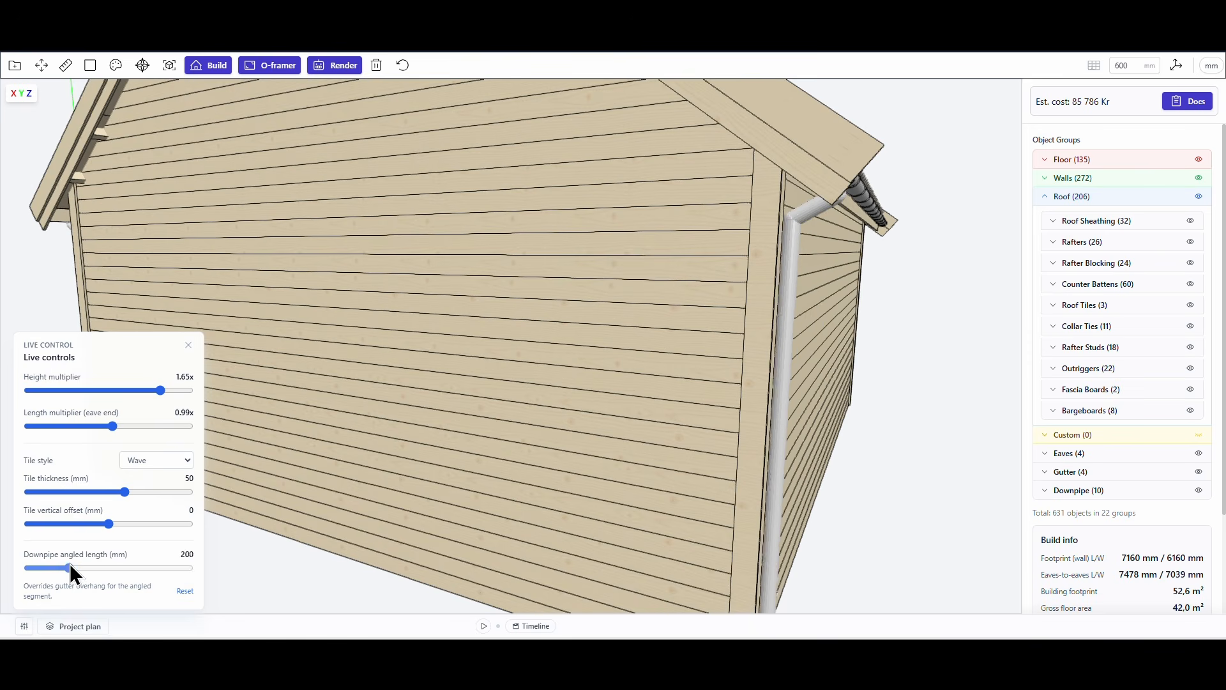
# Set the downpipe angled length to 175 mm and check the downpipe bend in the Left view.
pyautogui.moveTo(71, 565); pyautogui.dragTo(66, 563)
pyautogui.click(142, 65)
pyautogui.click(45, 121)
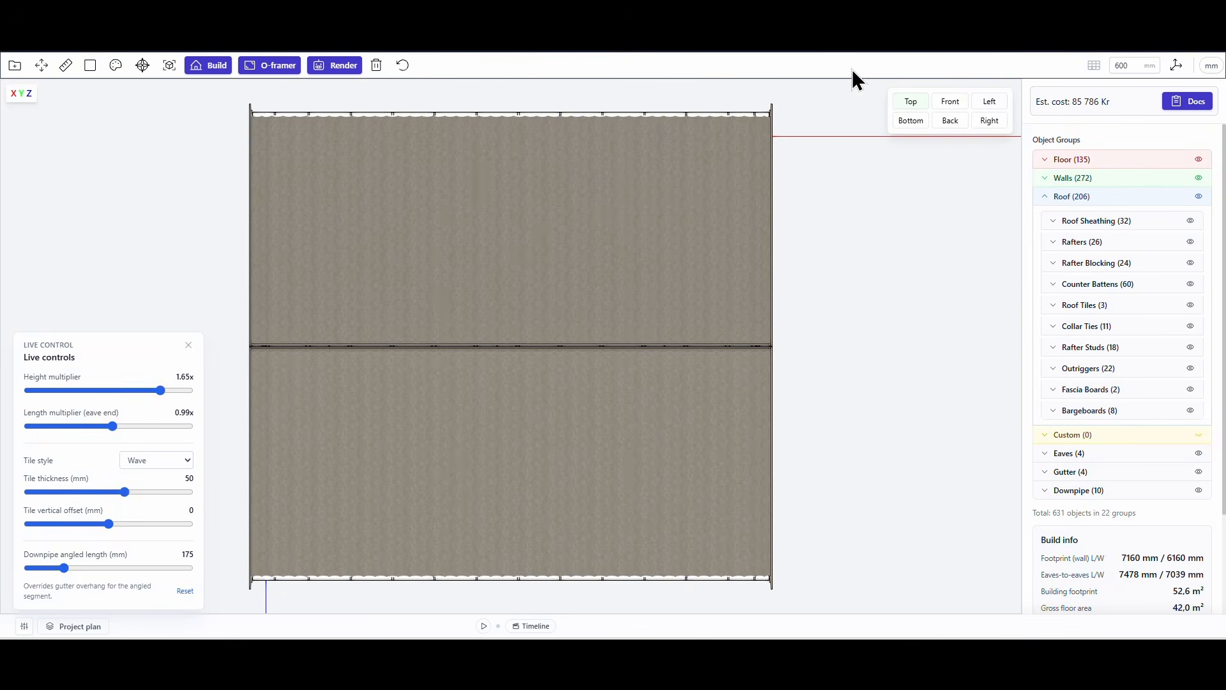
pyautogui.click(990, 102)
pyautogui.scroll(10, 788, 422)
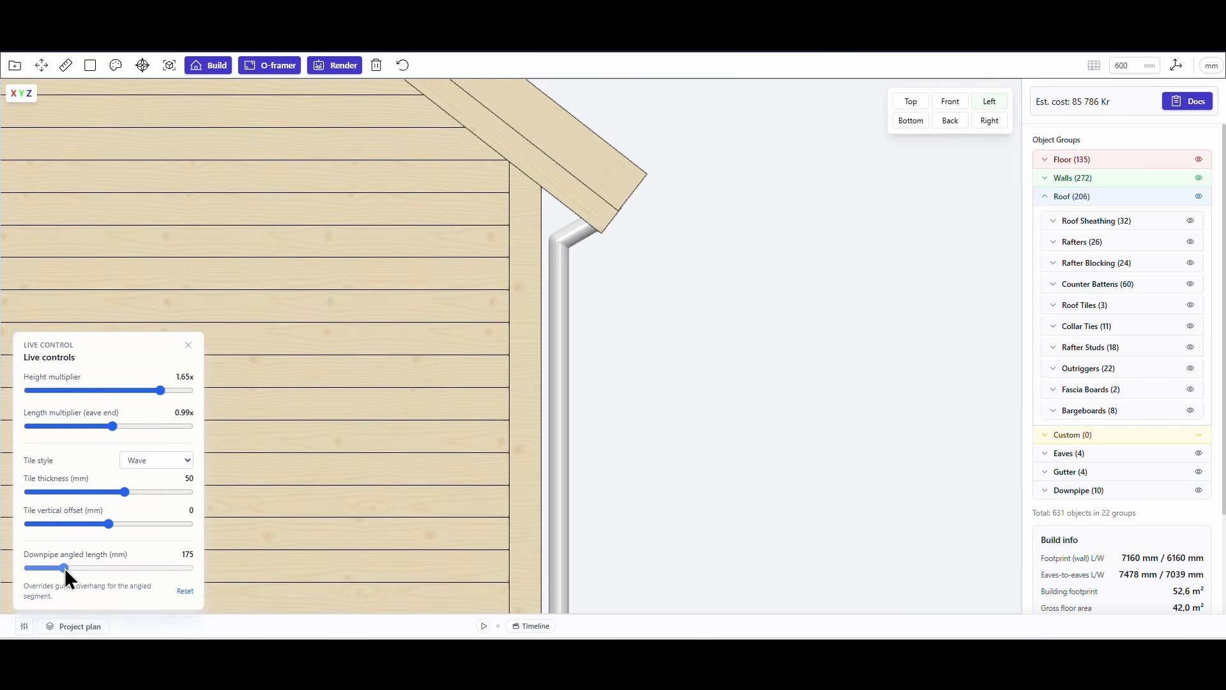
# Slightly increase the downpipe angled length.
pyautogui.moveTo(64, 567); pyautogui.dragTo(67, 566)
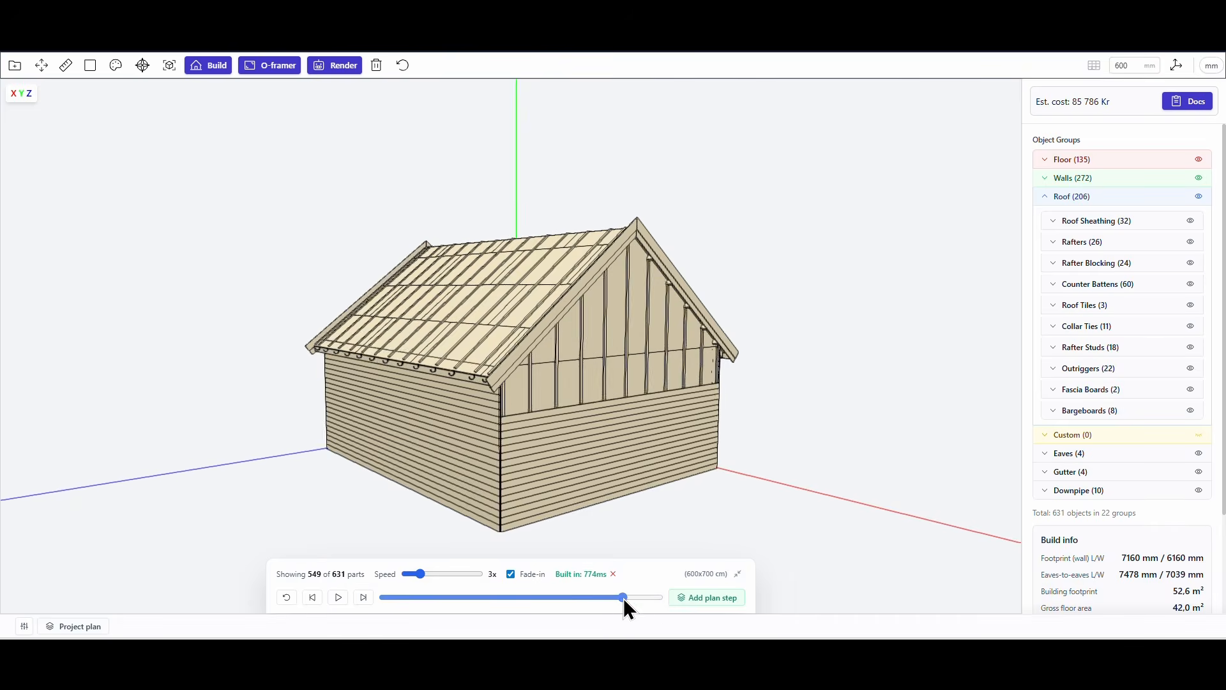
# Scrub the build timeline back to the floor stage, examine the floor edge and gutter brackets, and return to the complete building.
pyautogui.moveTo(624, 598); pyautogui.dragTo(444, 599)
pyautogui.scroll(5, 456, 362)
pyautogui.moveTo(504, 441); pyautogui.dragTo(511, 311, button='right')
pyautogui.moveTo(511, 310); pyautogui.dragTo(512, 287)
pyautogui.moveTo(444, 598); pyautogui.dragTo(416, 603)
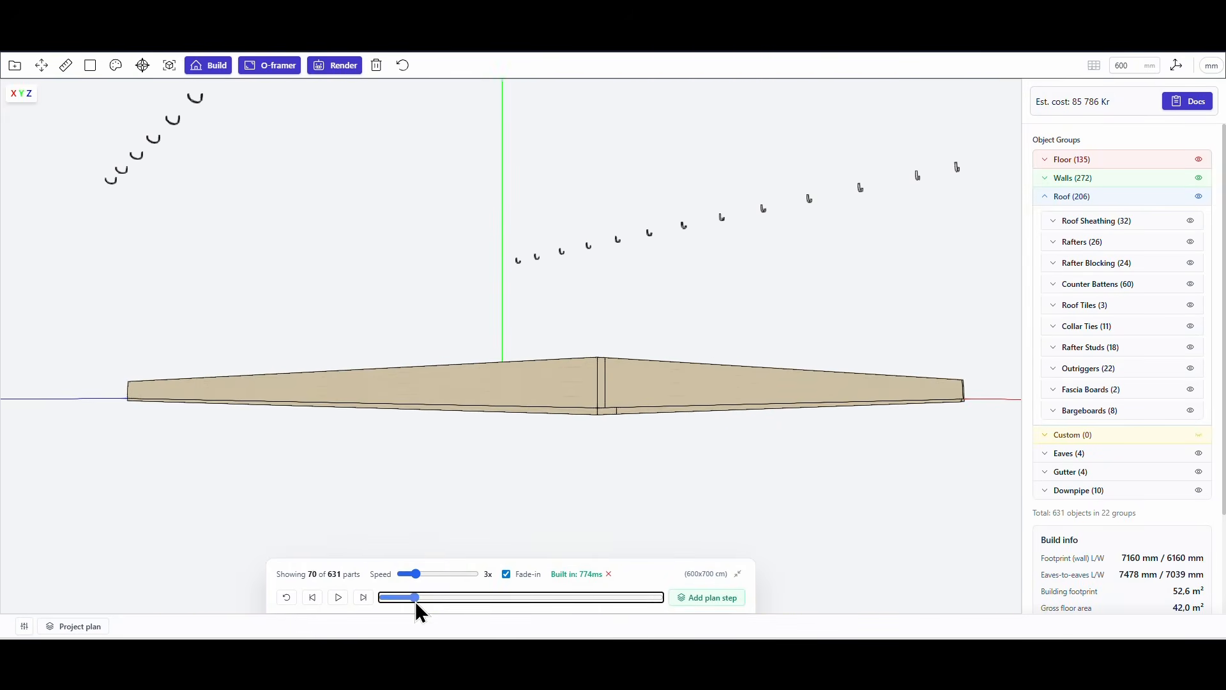
pyautogui.moveTo(562, 253); pyautogui.dragTo(574, 286)
pyautogui.scroll(5, 603, 433)
pyautogui.moveTo(603, 432); pyautogui.dragTo(614, 432)
pyautogui.moveTo(415, 598)
pyautogui.mouseDown()
pyautogui.moveTo(426, 597)
pyautogui.moveTo(407, 593)
pyautogui.mouseUp()
pyautogui.scroll(-5, 550, 387)
pyautogui.moveTo(550, 387); pyautogui.dragTo(570, 415)
pyautogui.scroll(-3, 570, 415)
pyautogui.moveTo(409, 597); pyautogui.dragTo(661, 597)
pyautogui.moveTo(654, 427); pyautogui.dragTo(627, 362)
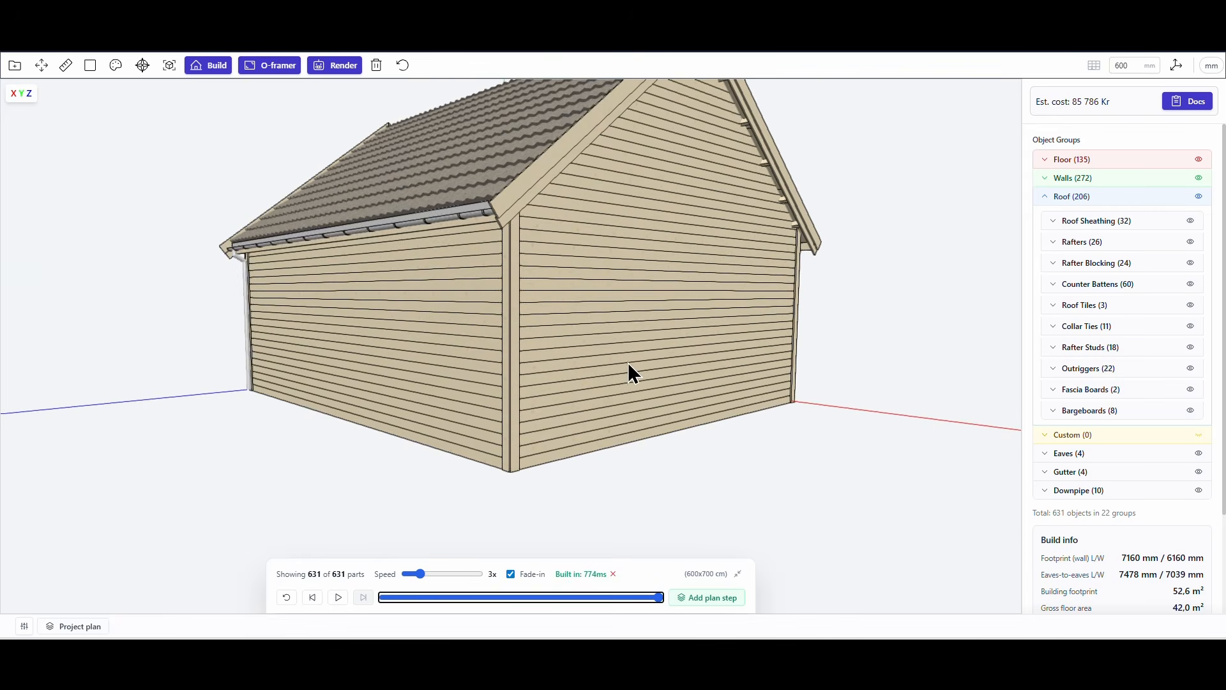
# Place a centred 2400 x 2100 mm sliding patio door opening in the gable wall of the Right view.
pyautogui.click(274, 66)
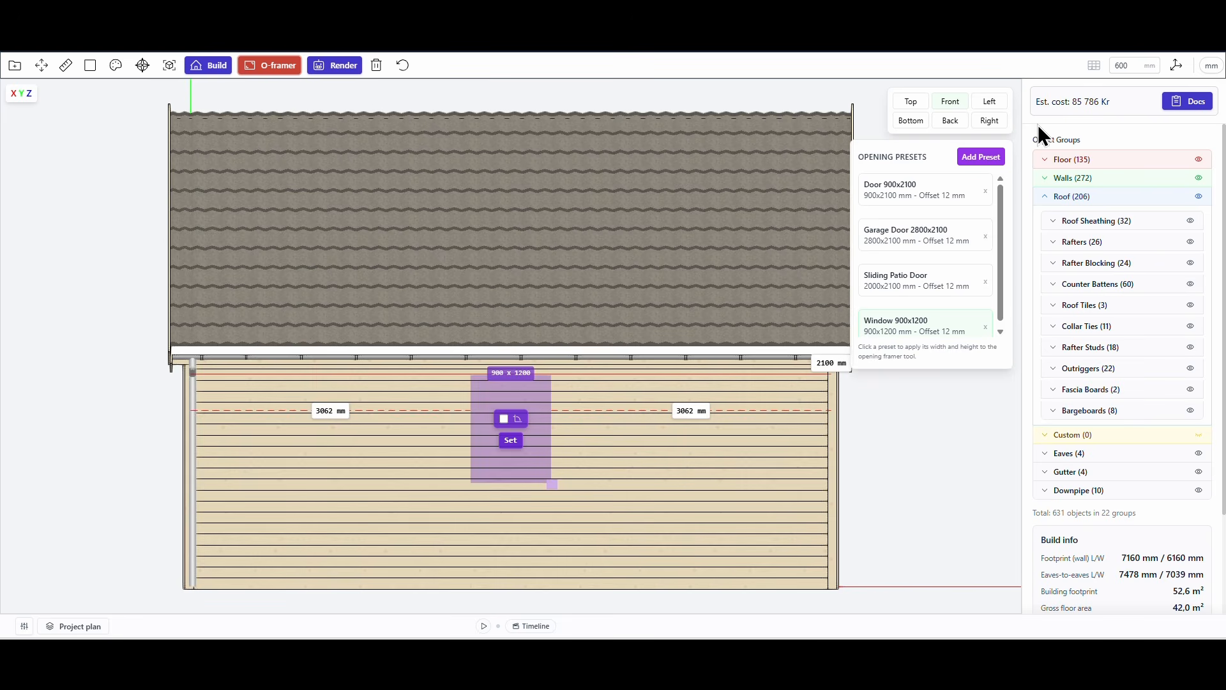
pyautogui.click(989, 101)
pyautogui.moveTo(876, 557); pyautogui.dragTo(830, 561)
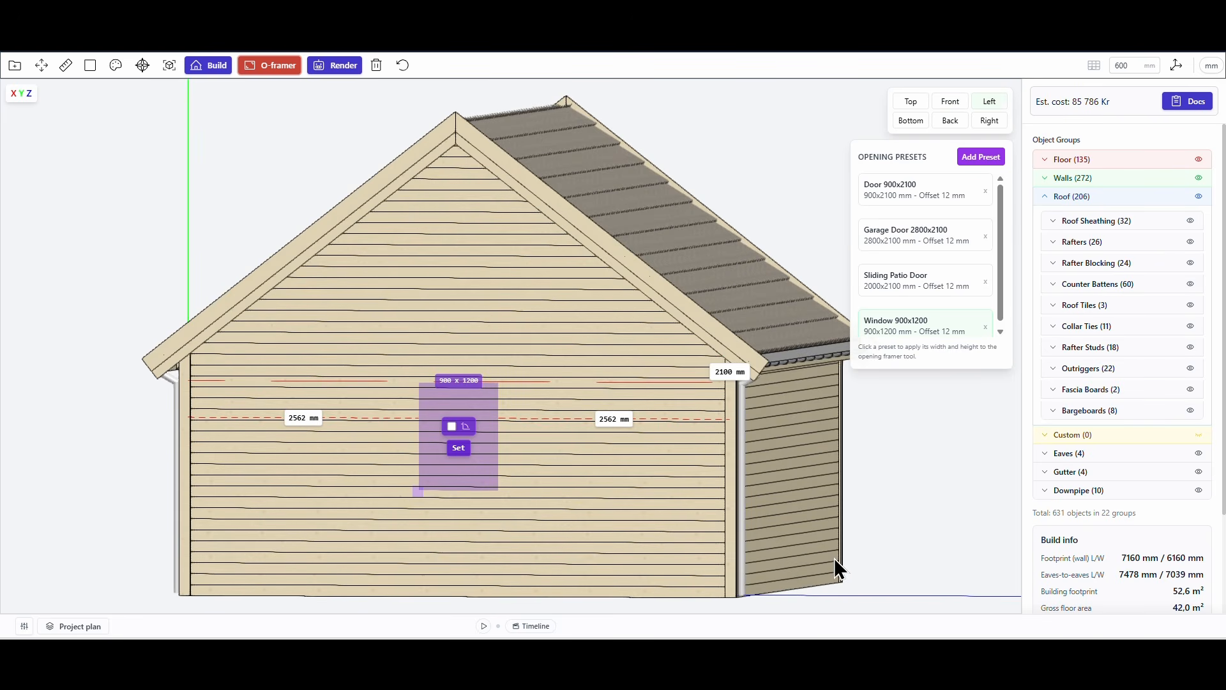
pyautogui.click(998, 123)
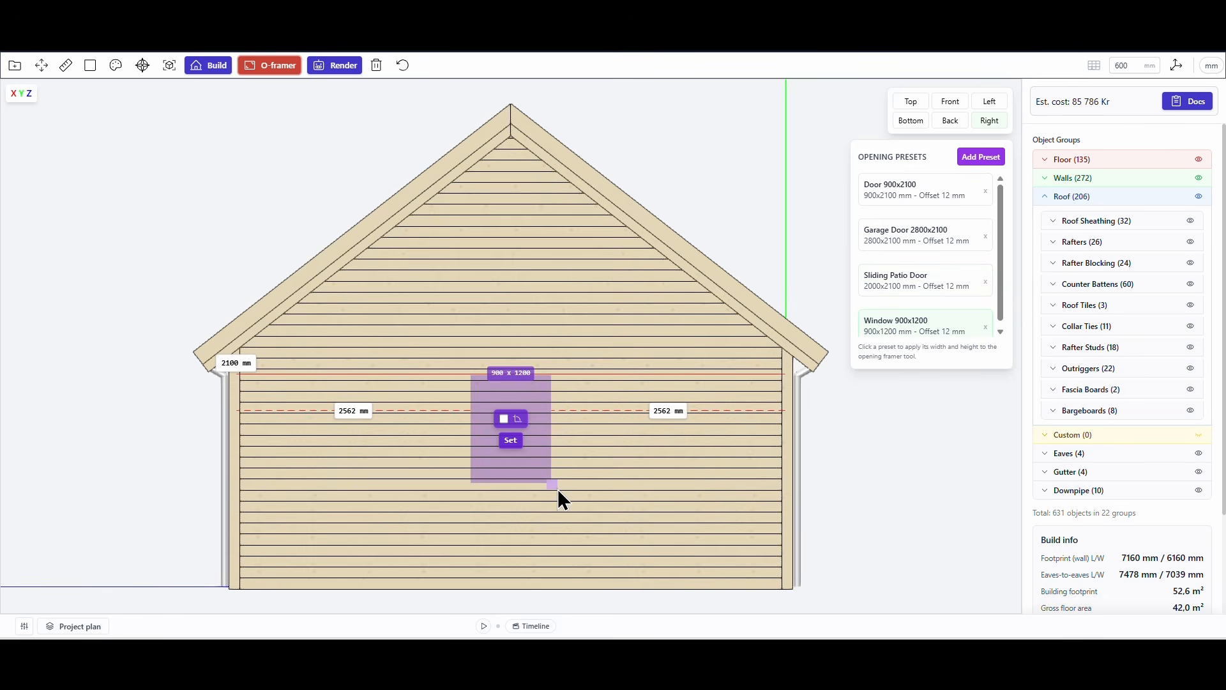
pyautogui.click(937, 293)
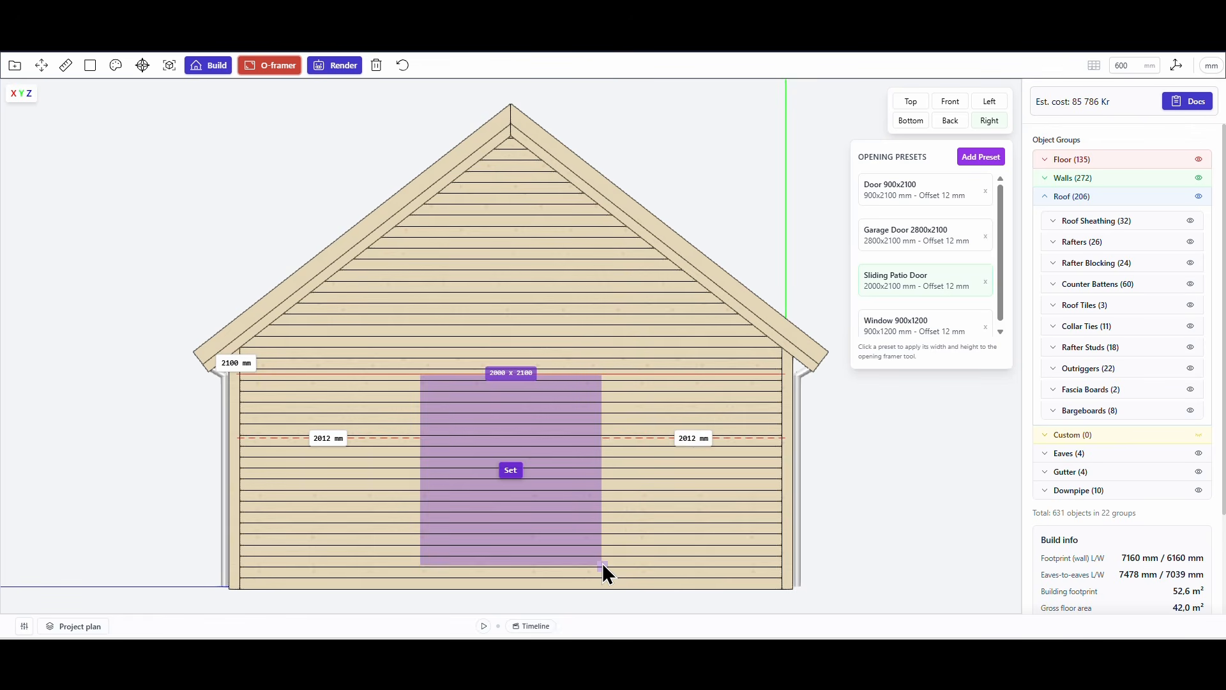
pyautogui.moveTo(603, 563); pyautogui.dragTo(633, 575)
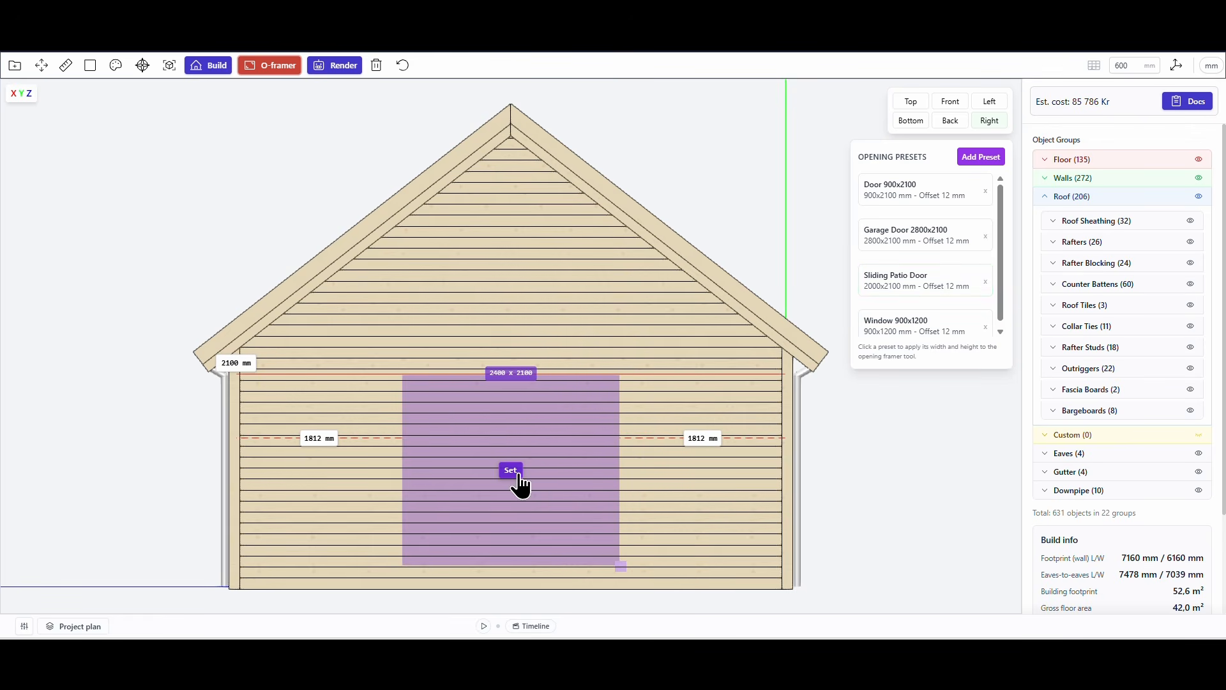
pyautogui.click(518, 473)
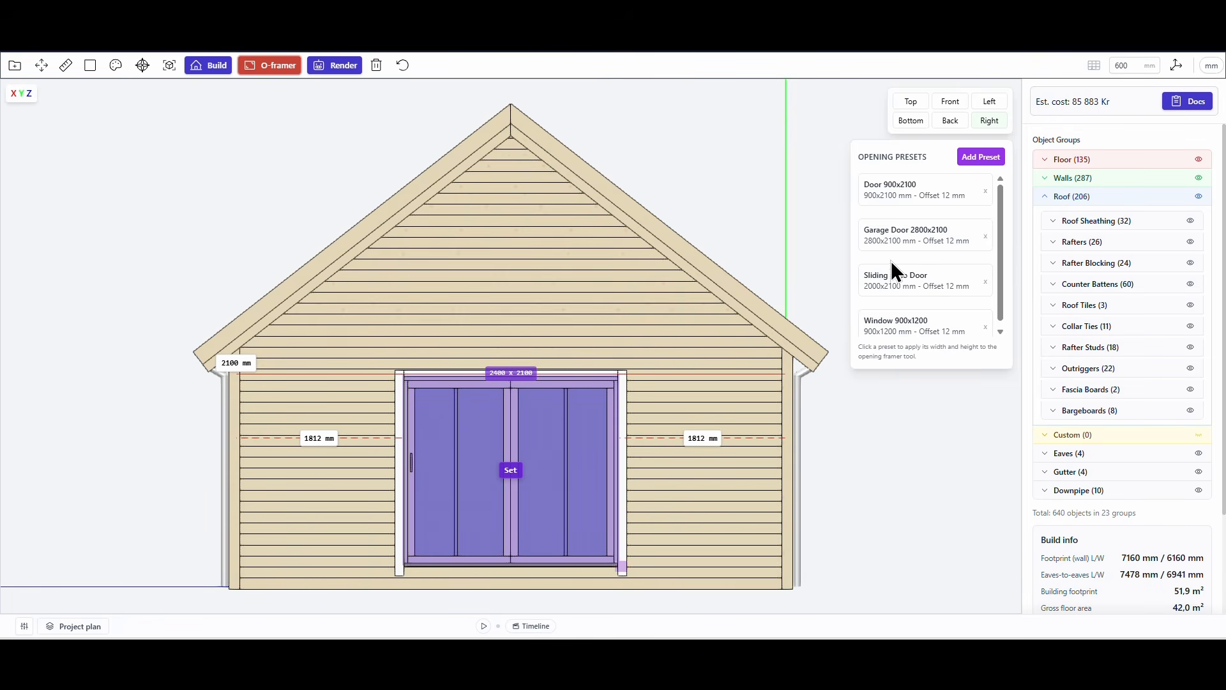
# Start a 900x1200 window opening on the same gable wall and move it beside the patio door on the left.
pyautogui.click(915, 332)
pyautogui.scroll(2, 375, 492)
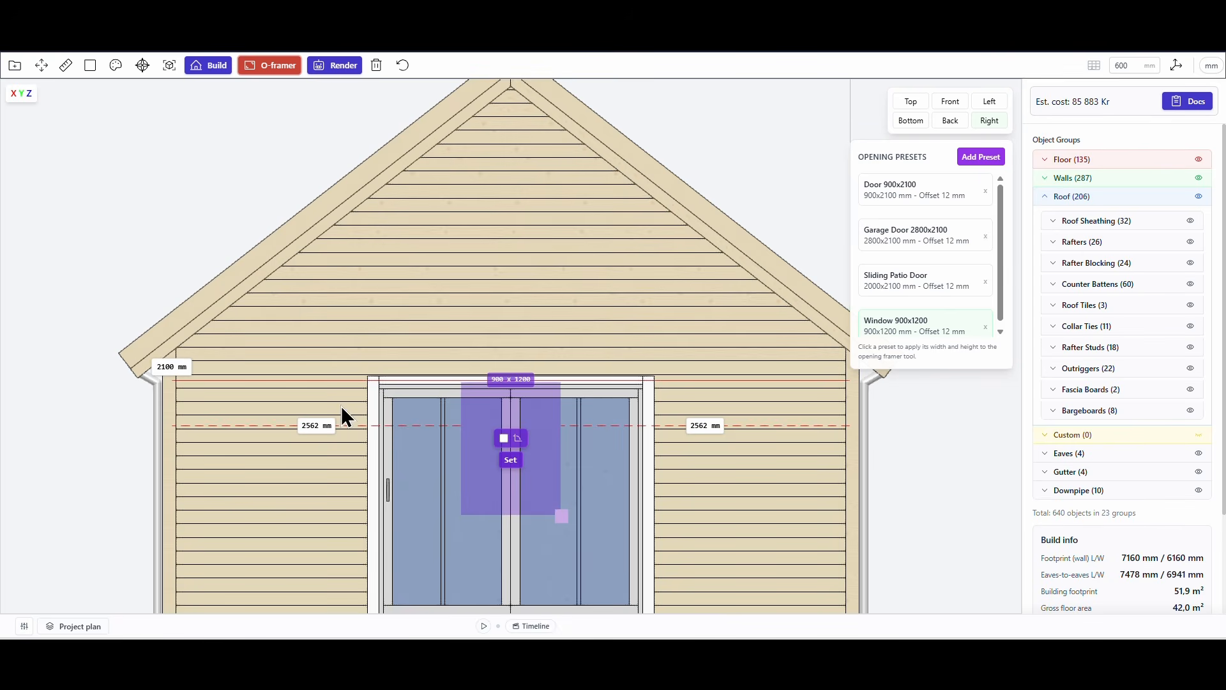
pyautogui.moveTo(524, 418); pyautogui.dragTo(281, 402)
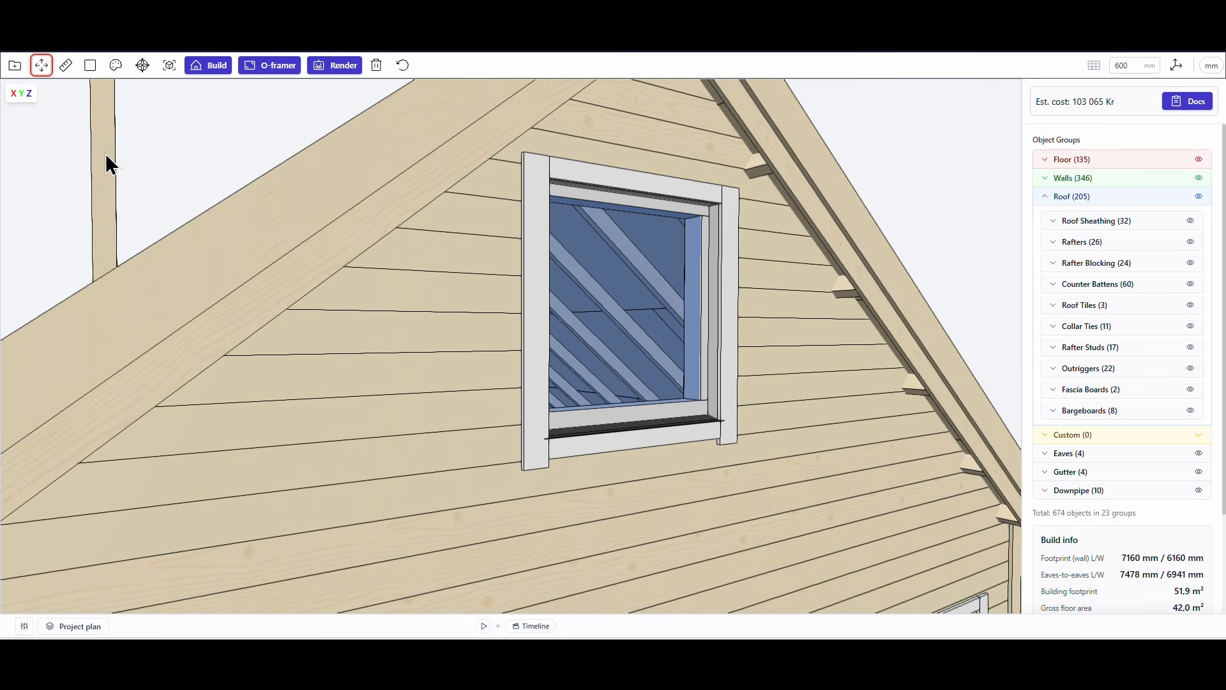
# Delete the D1_Opening Header Cripple 3 wall batten that protrudes above the roof slope.
pyautogui.rightClick(103, 154)
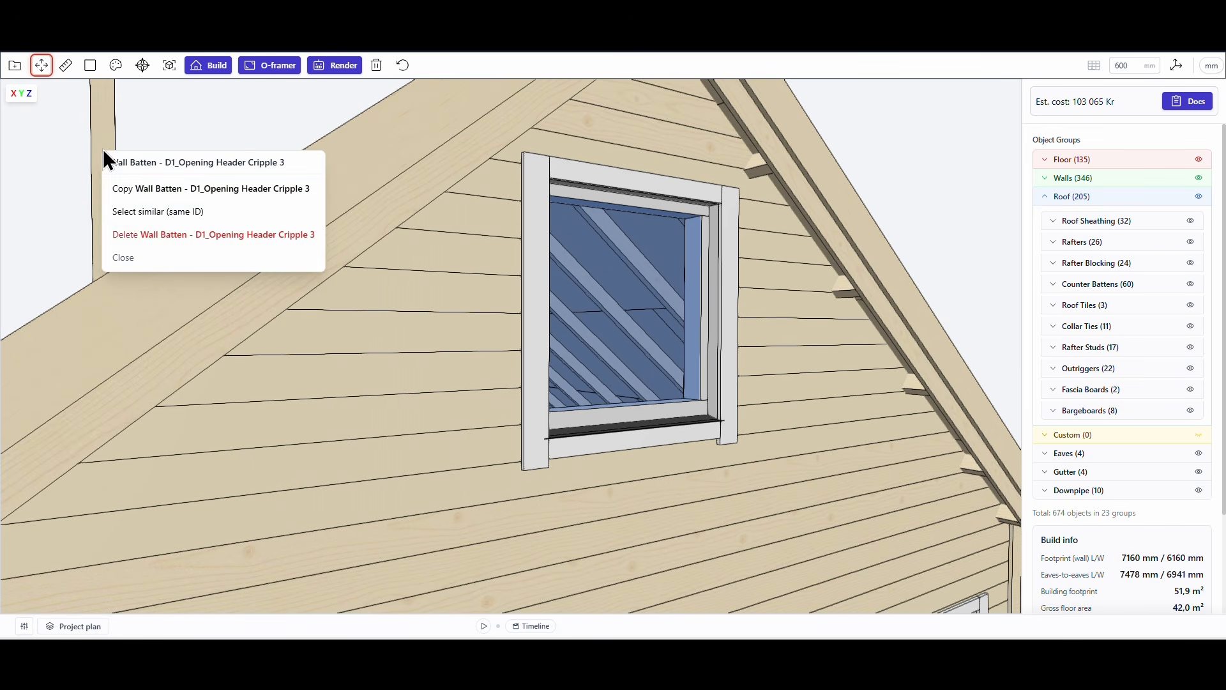
pyautogui.click(154, 235)
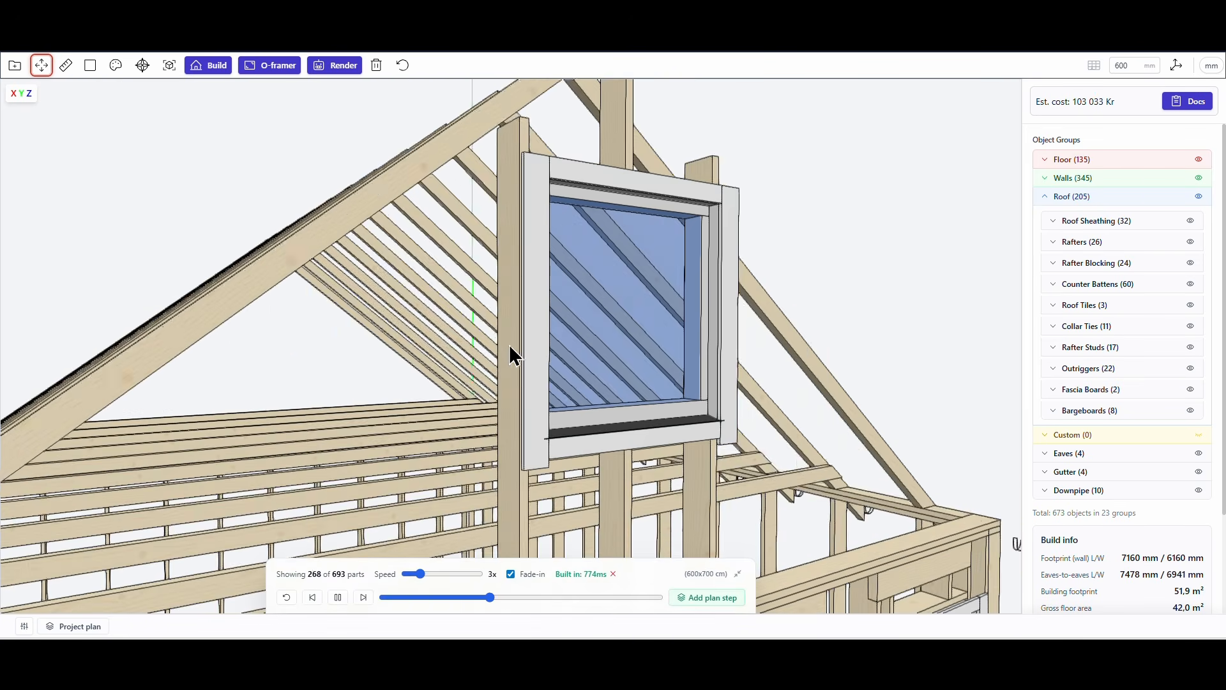
# Paste copies of the stud on both sides of the sliding patio door opening, on the interior side of the gable wall.
pyautogui.scroll(-3, 481, 350)
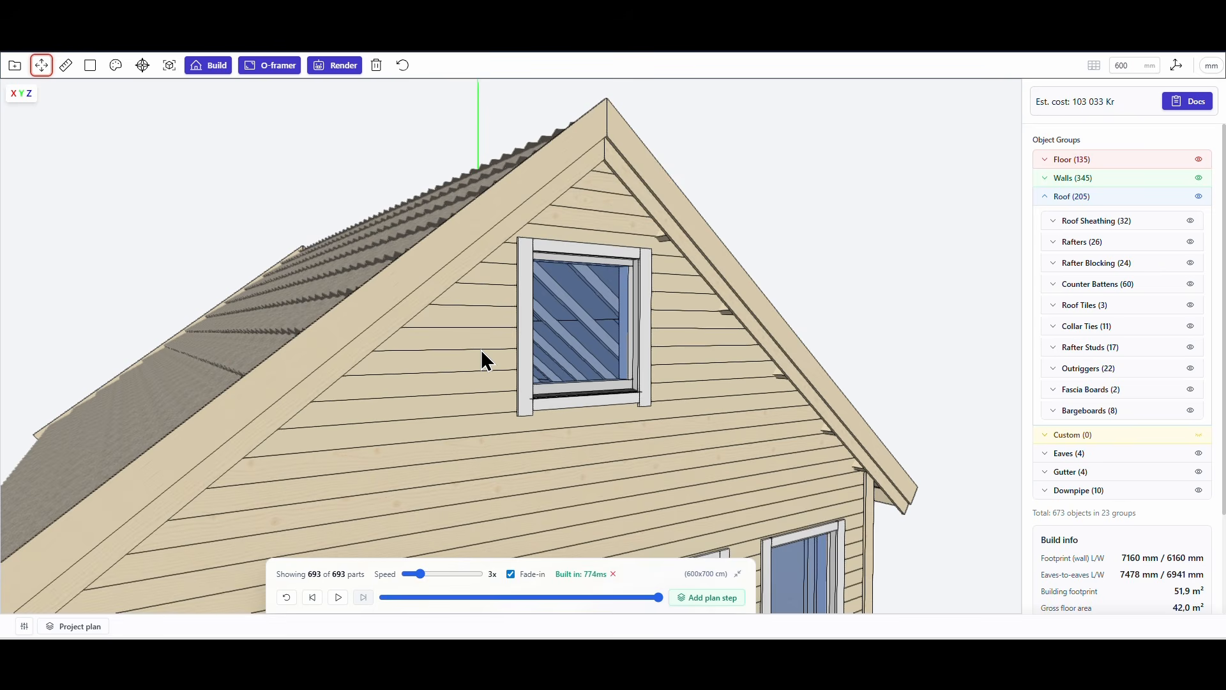
pyautogui.scroll(-4, 481, 350)
pyautogui.scroll(-3, 481, 350)
pyautogui.moveTo(519, 393)
pyautogui.mouseDown()
pyautogui.moveTo(535, 319)
pyautogui.moveTo(531, 379)
pyautogui.mouseUp()
pyautogui.scroll(8, 527, 389)
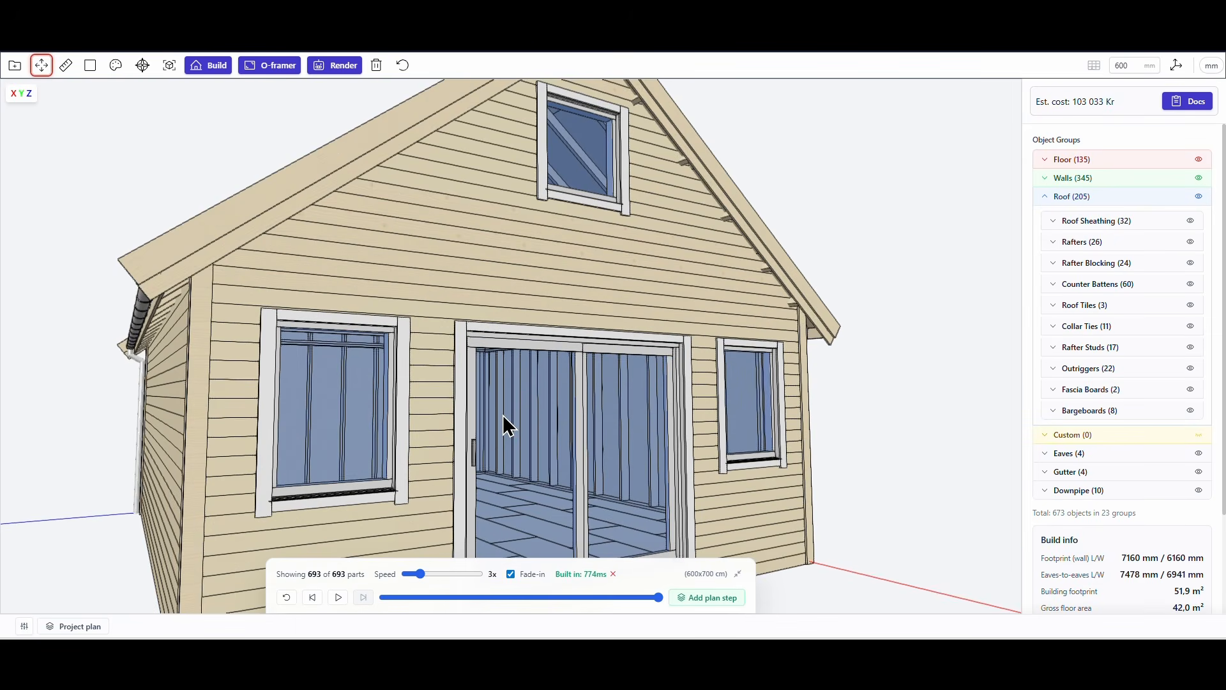
pyautogui.moveTo(541, 403); pyautogui.dragTo(589, 424)
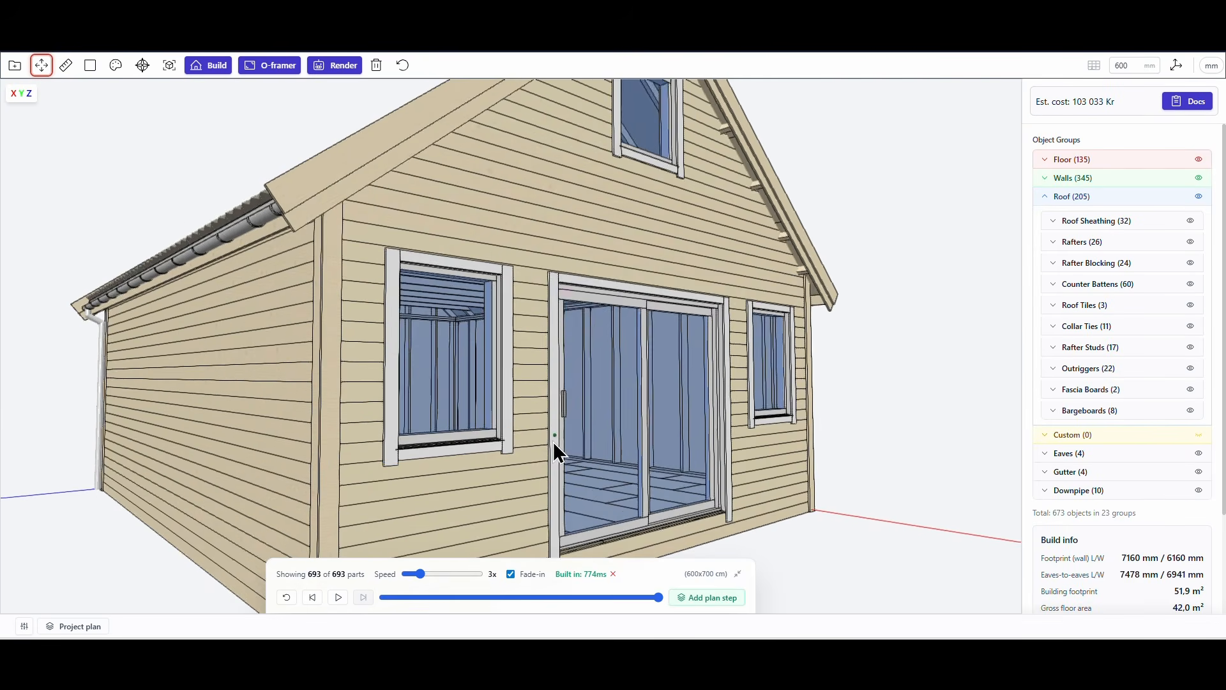
pyautogui.moveTo(553, 442); pyautogui.dragTo(553, 312, button='right')
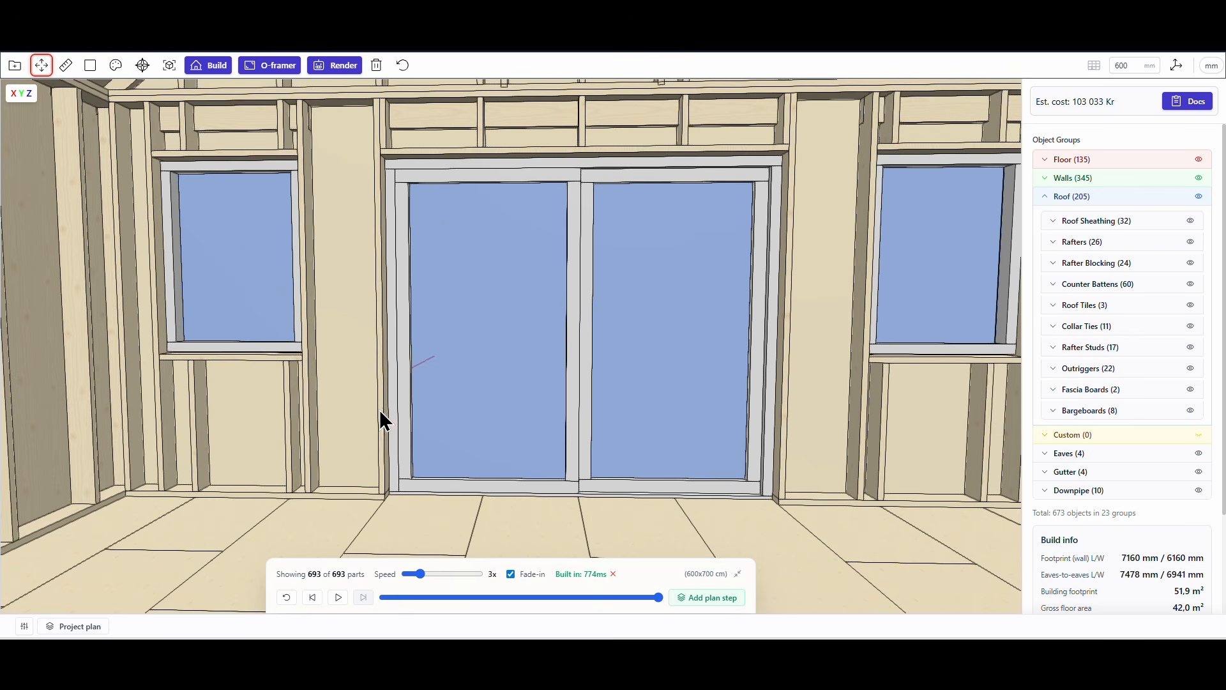
pyautogui.hotkey('ctrl', 'v')
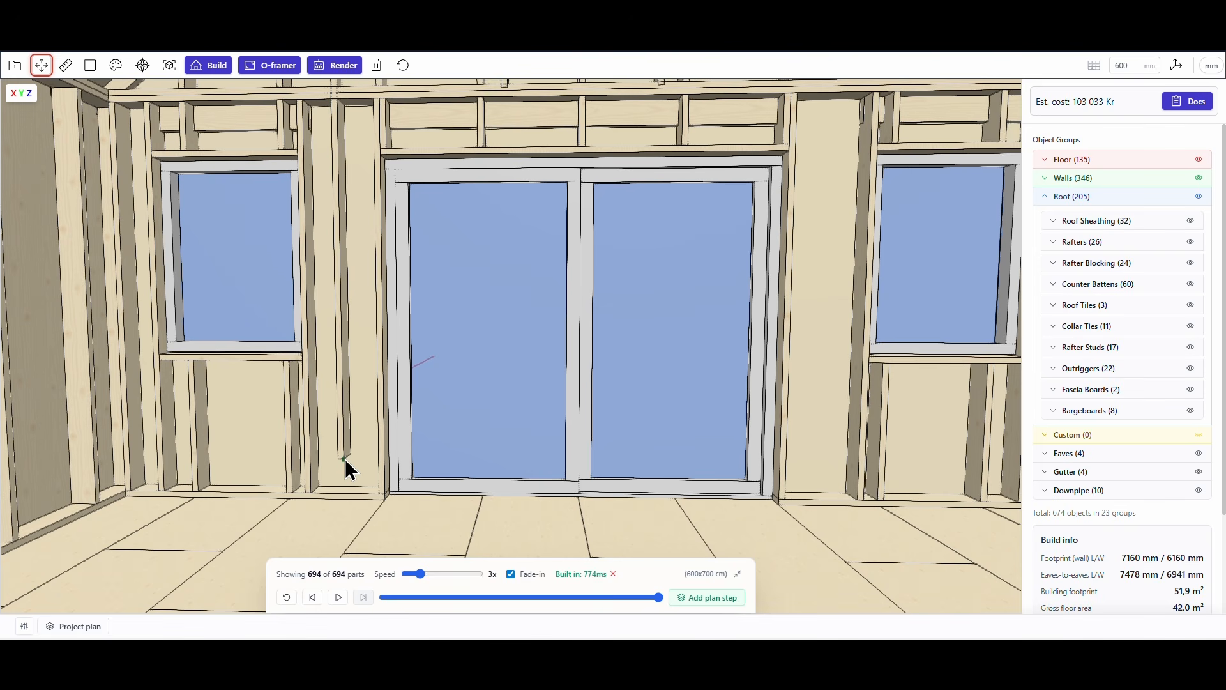
pyautogui.click(381, 491)
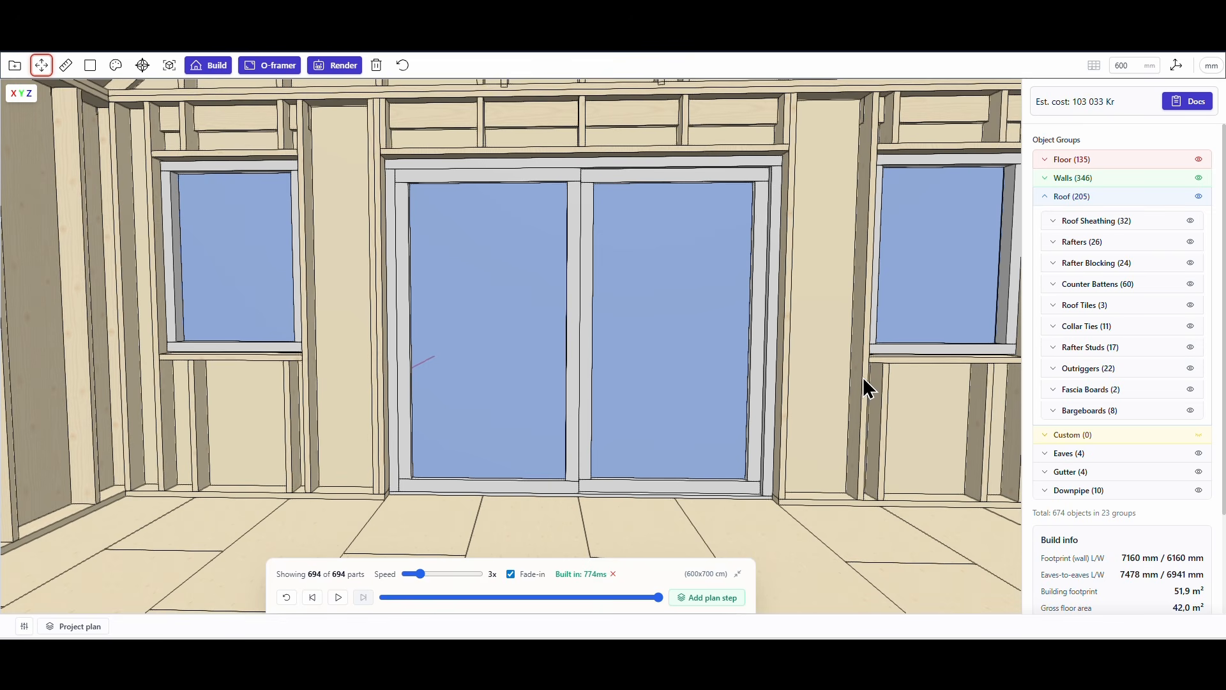
pyautogui.hotkey('ctrl', 'v')
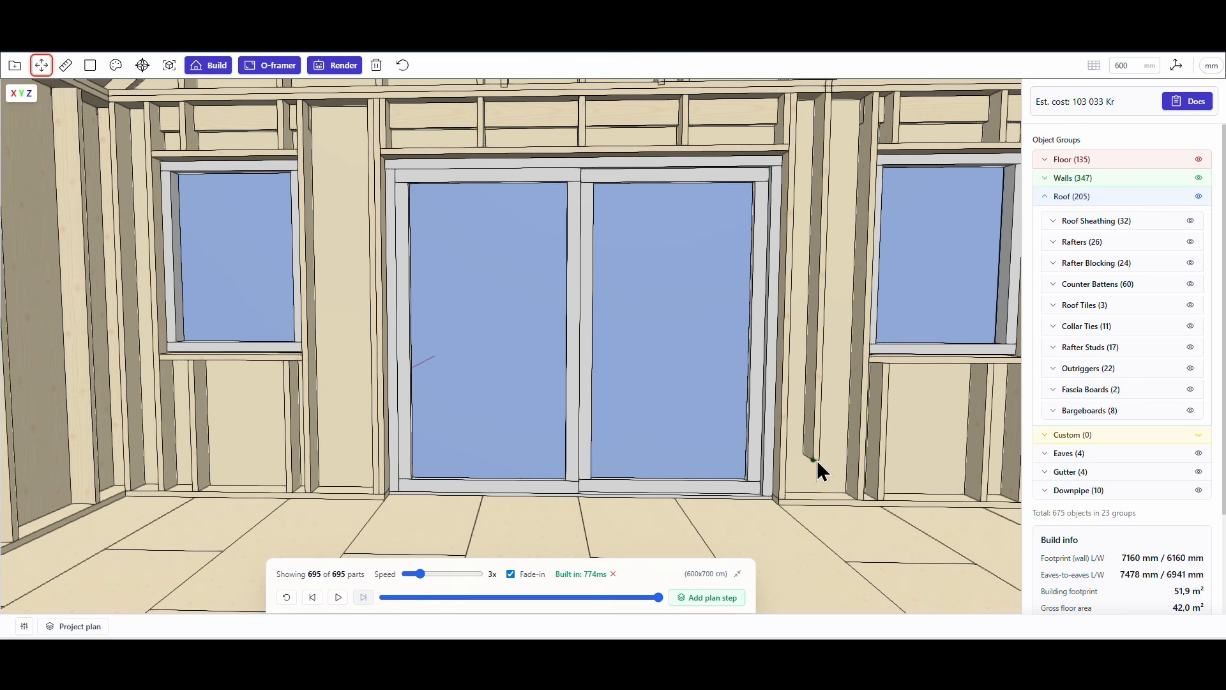
pyautogui.click(783, 496)
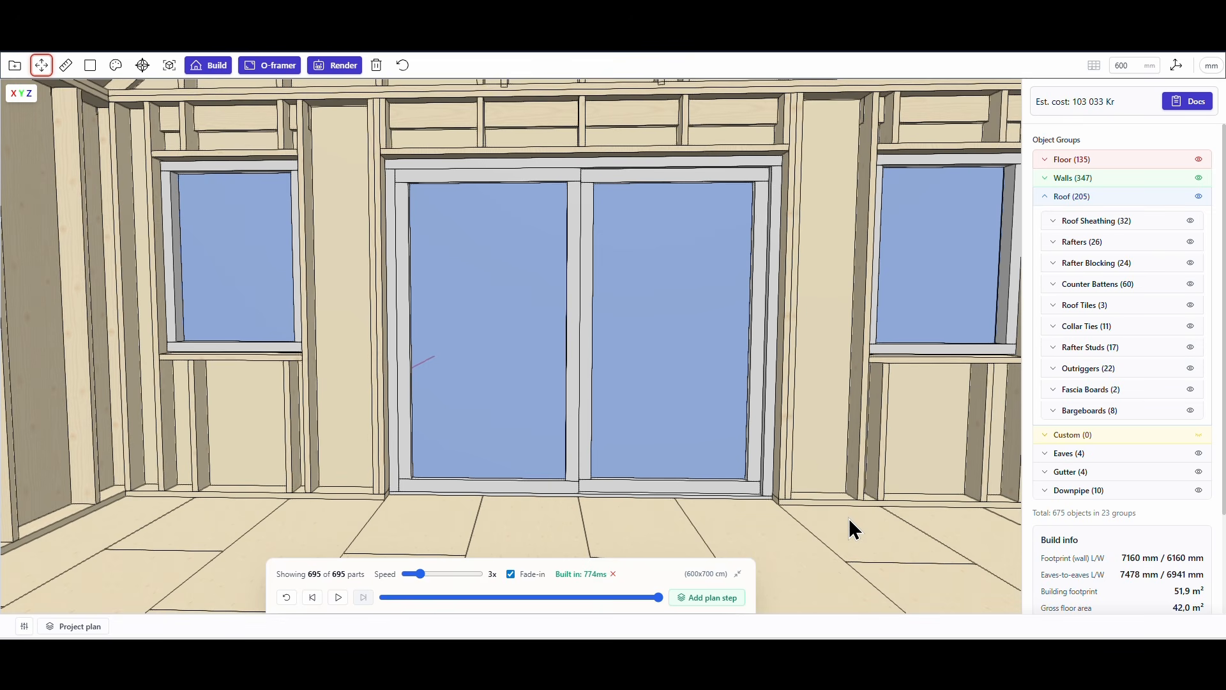
# Place a 900x2100 door opening in the front wall, about 1716 mm from the wall's left end.
pyautogui.scroll(-3, 834, 501)
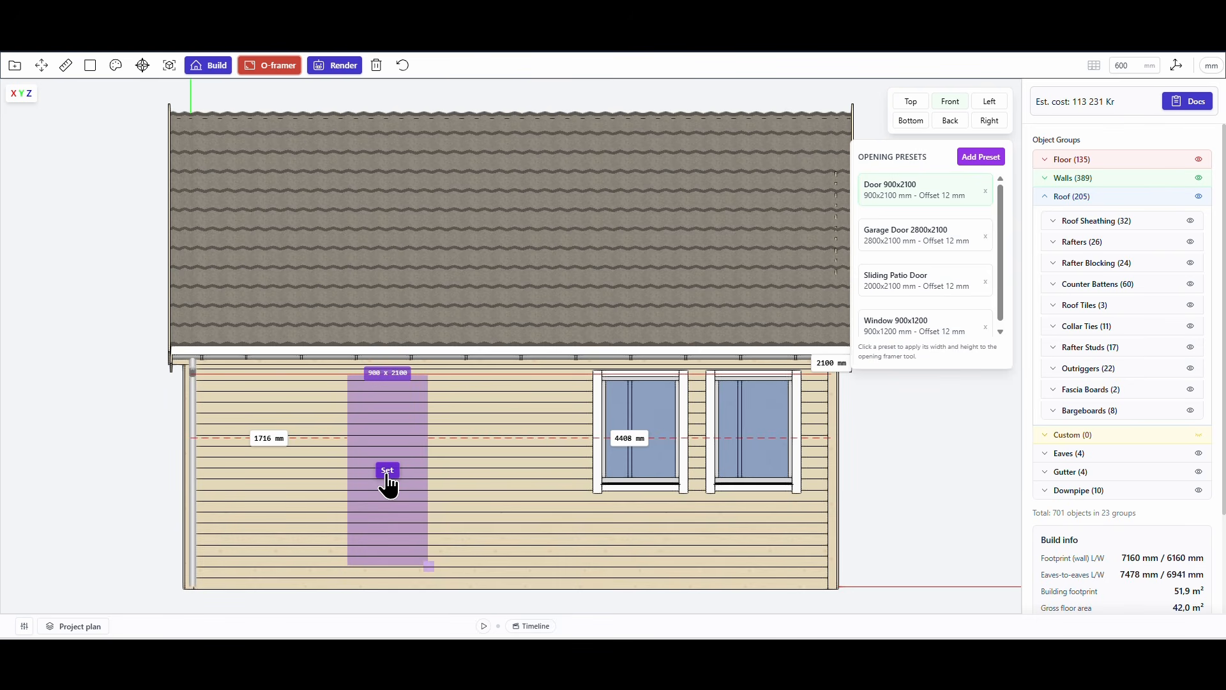
pyautogui.click(387, 472)
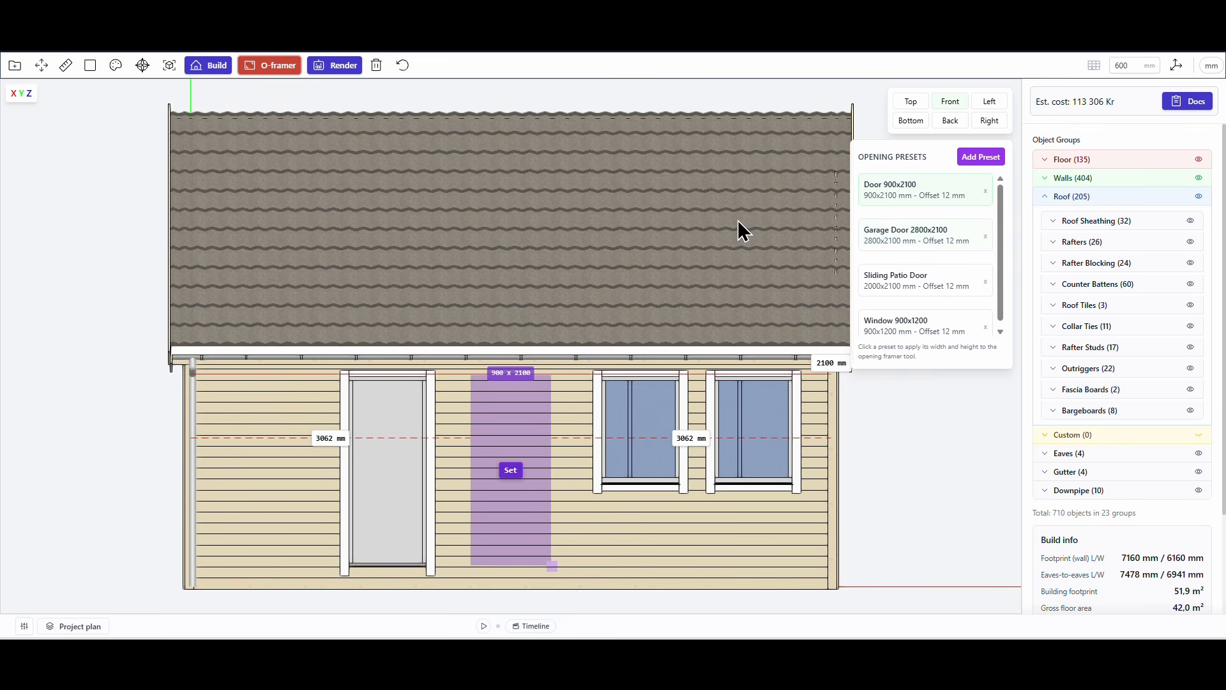
# Place a 760 x 740 mm window opening left of the front door, 412 mm from the wall's left end.
pyautogui.click(652, 413)
pyautogui.moveTo(534, 446); pyautogui.dragTo(282, 397)
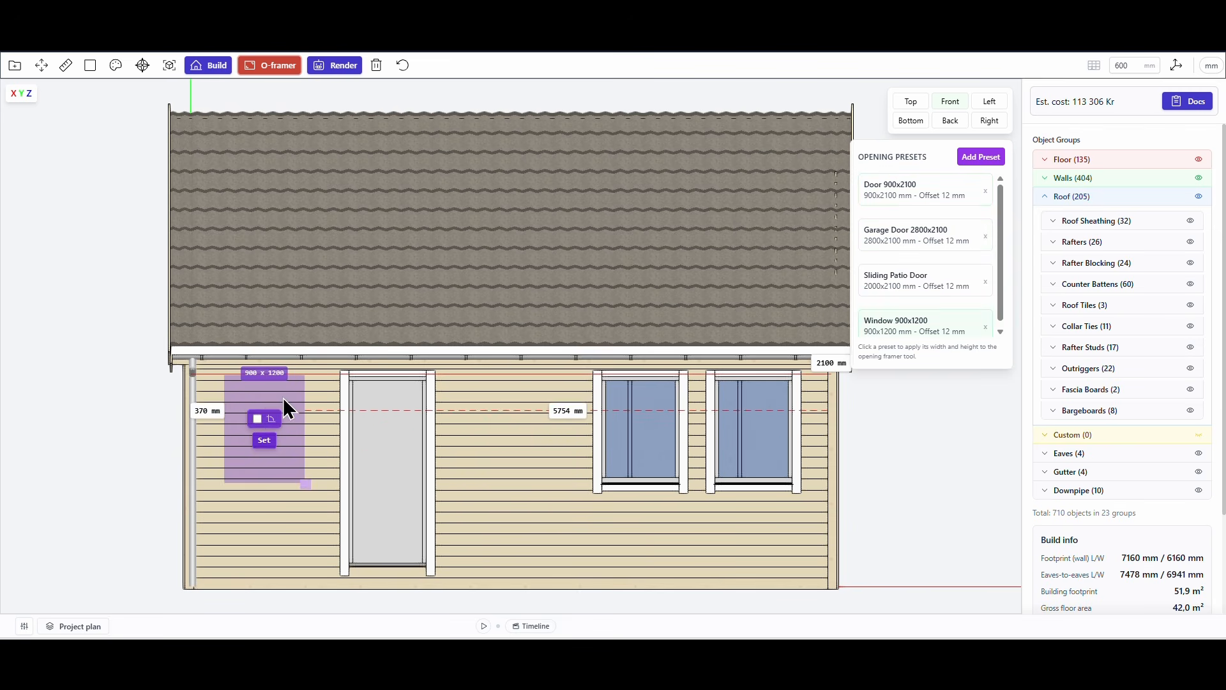
pyautogui.moveTo(305, 474); pyautogui.dragTo(288, 424)
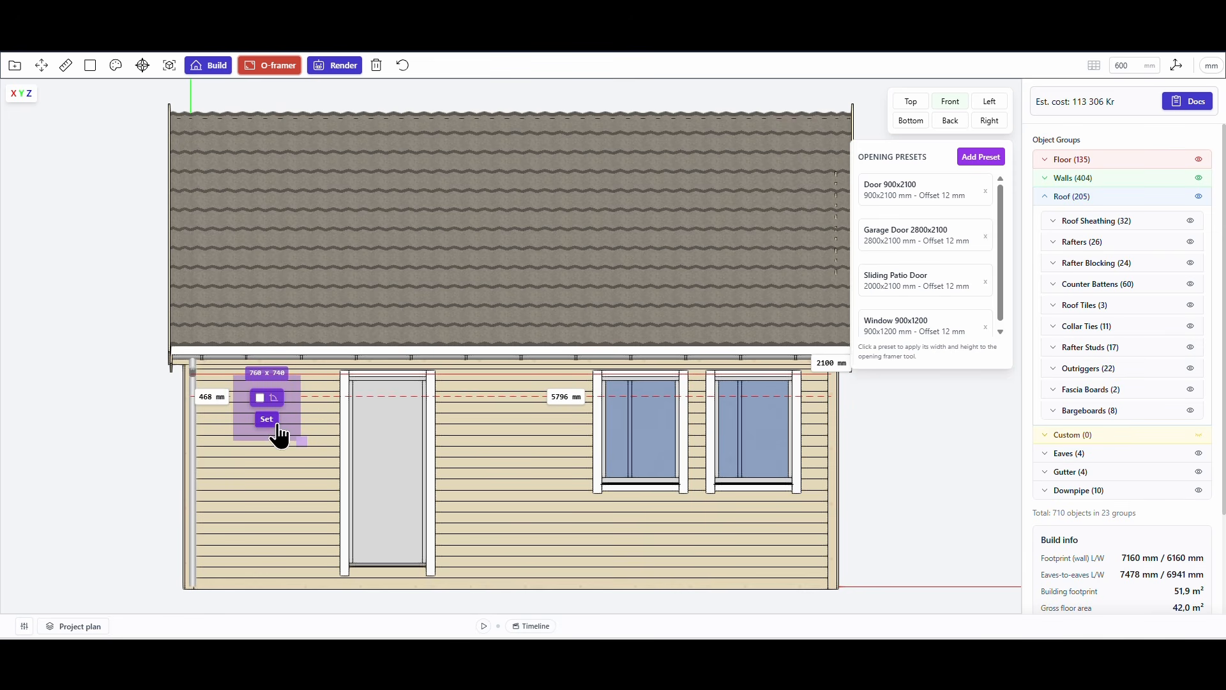
pyautogui.click(203, 398)
pyautogui.write('400')
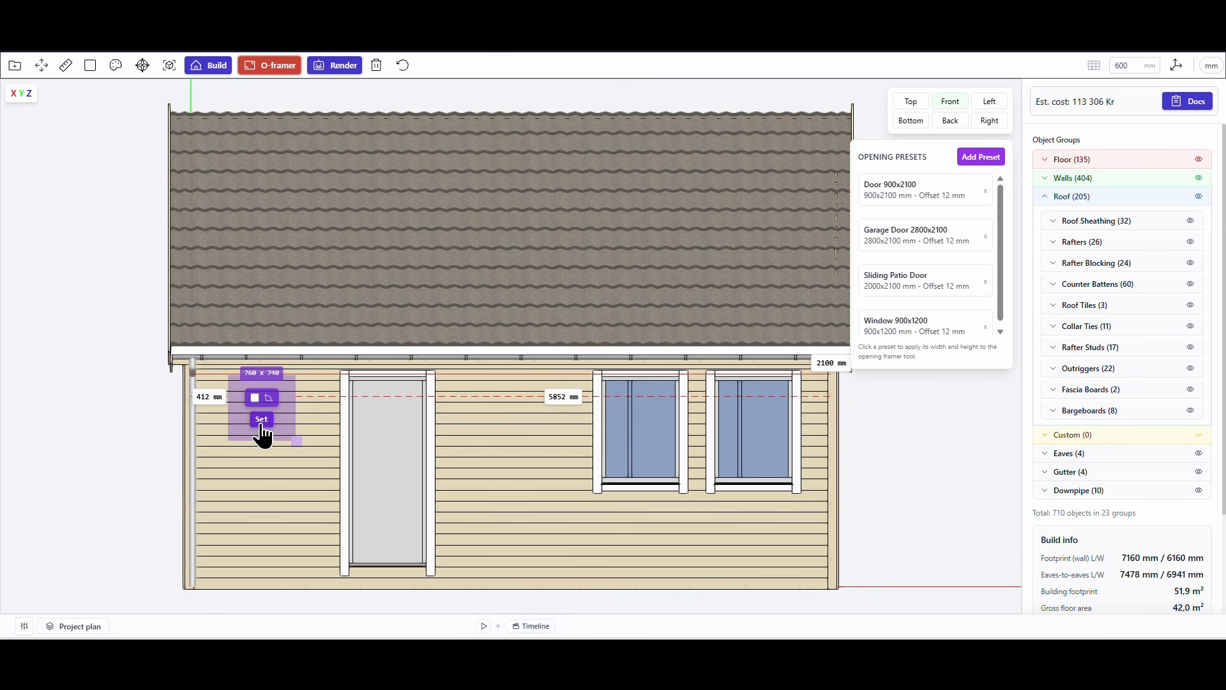
pyautogui.click(266, 419)
# Set the model's glass mode to Solid Color.
pyautogui.click(116, 65)
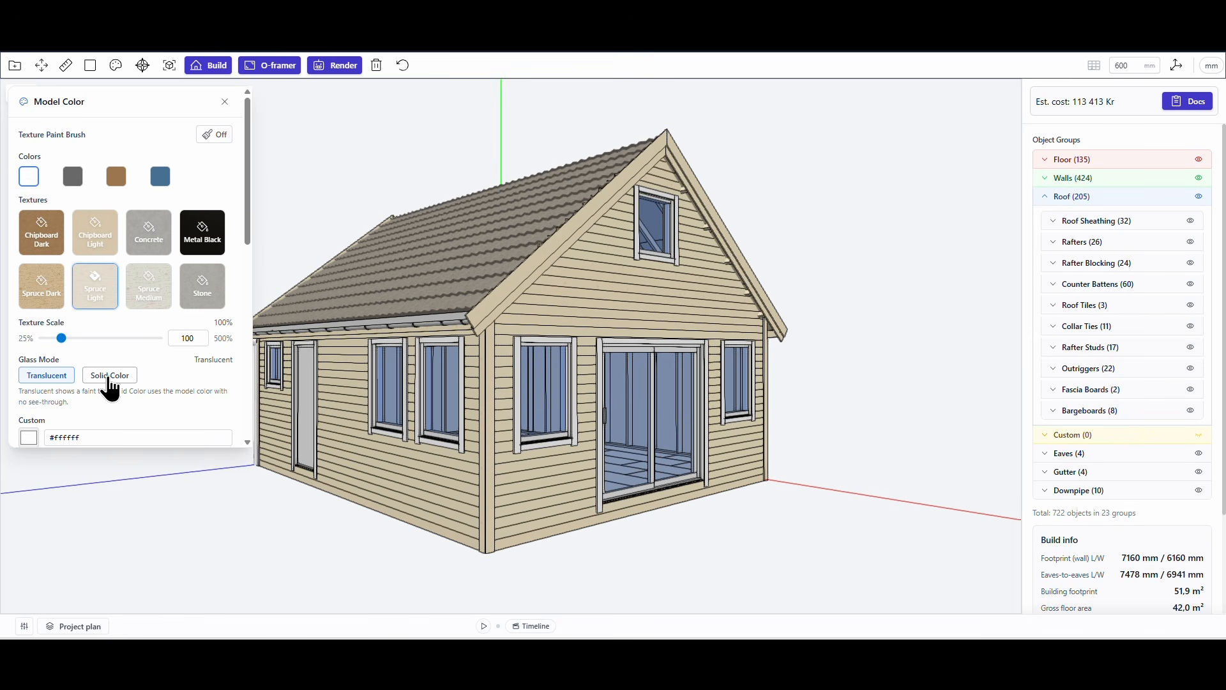
pyautogui.click(109, 381)
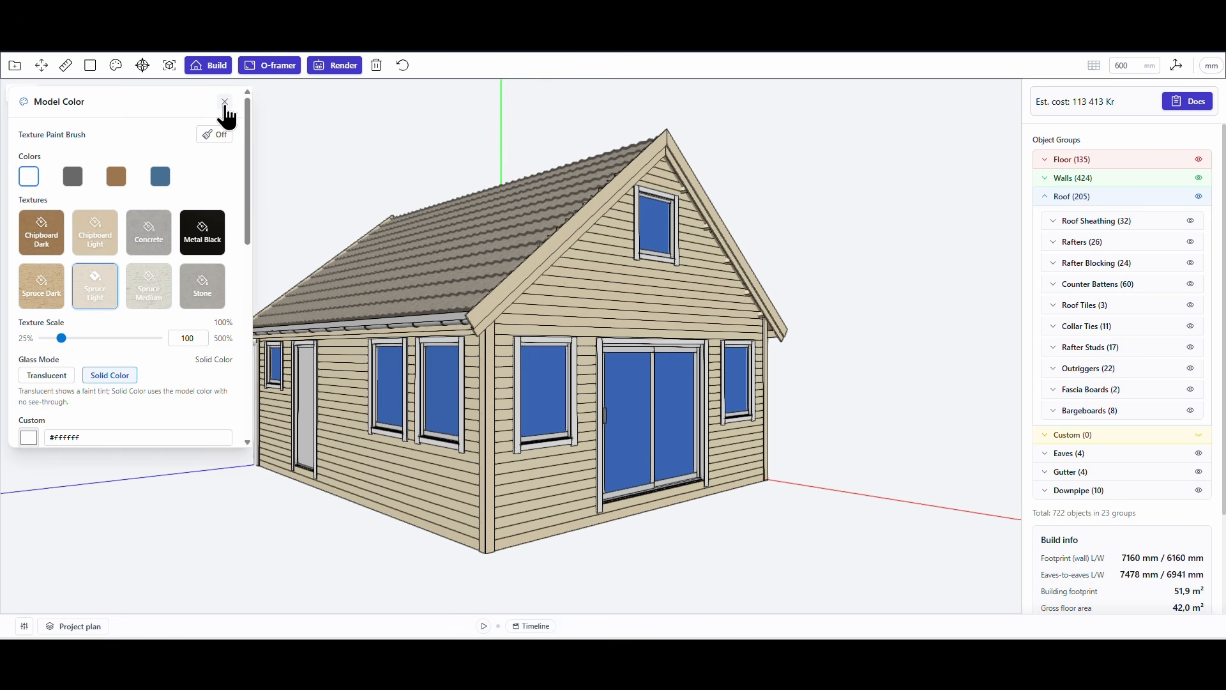
pyautogui.click(225, 102)
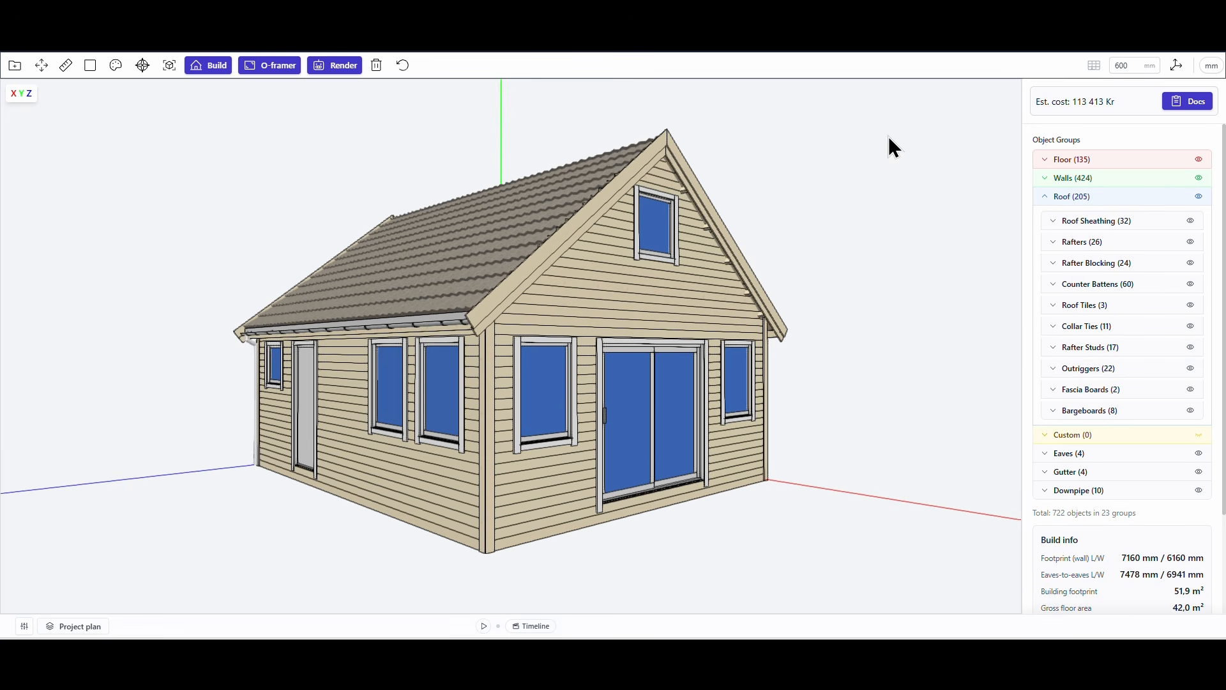
# Review the floor, wall and roof parts in the cutlist and open the buy list with prices.
pyautogui.click(1191, 102)
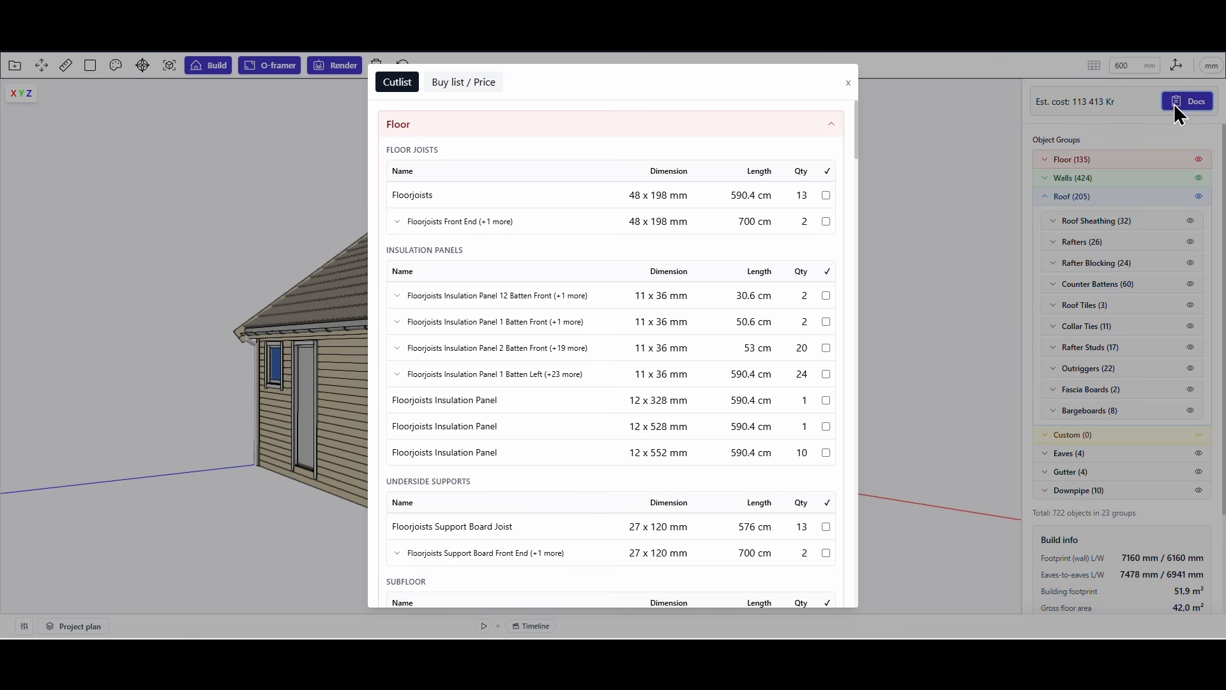
pyautogui.scroll(-15, 661, 271)
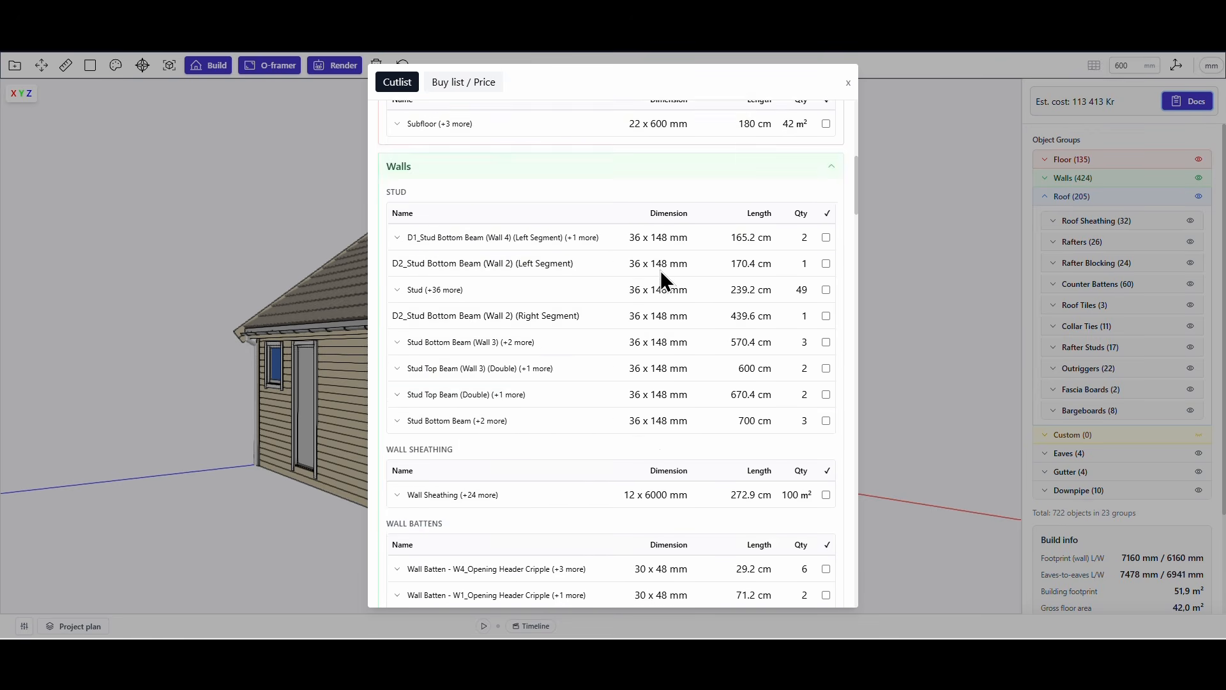
pyautogui.scroll(-15, 661, 274)
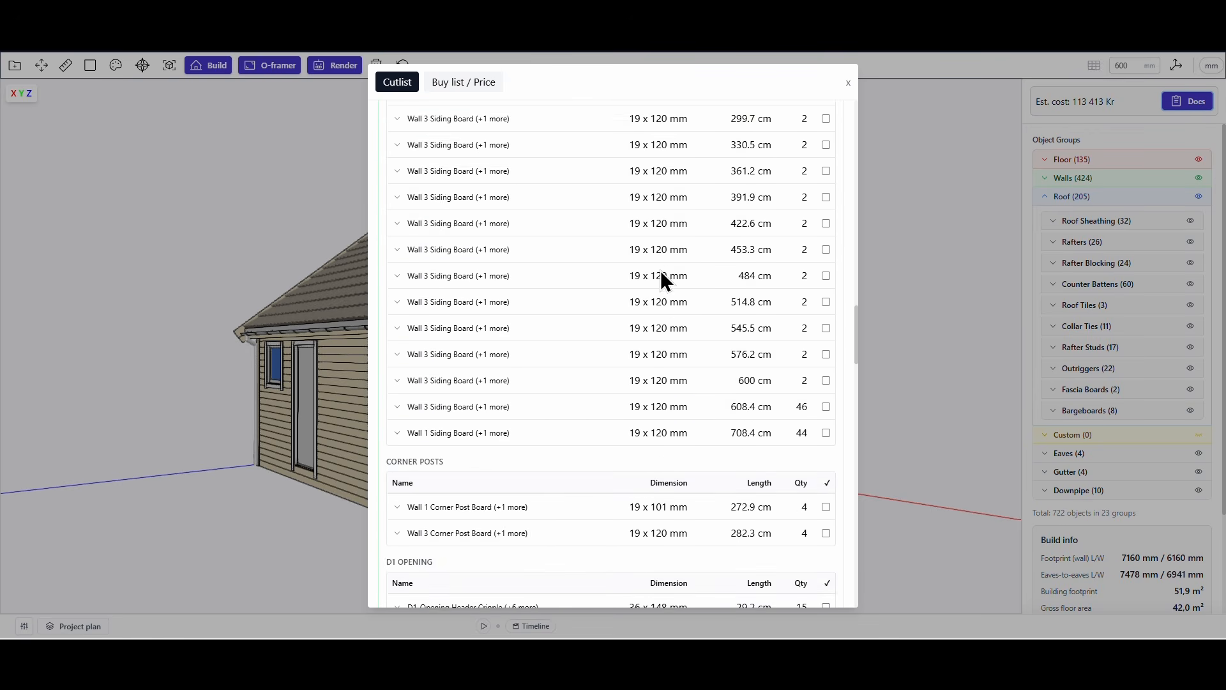
pyautogui.scroll(-8, 661, 270)
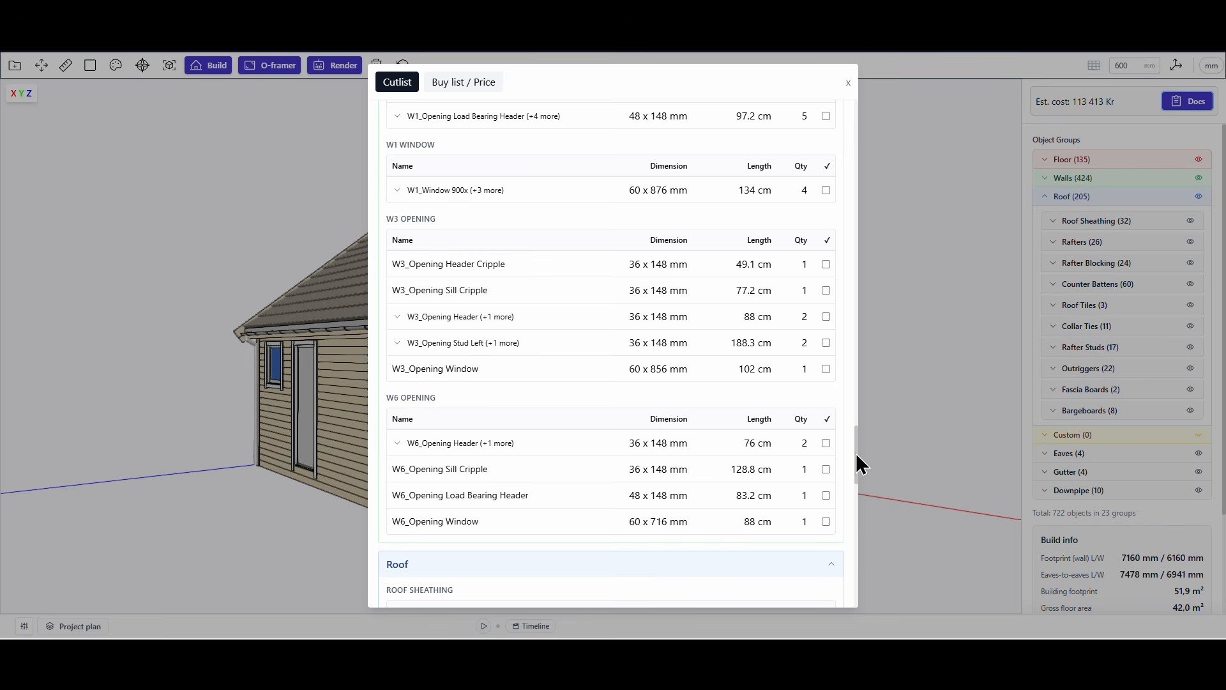
pyautogui.moveTo(856, 456); pyautogui.dragTo(857, 502)
pyautogui.click(855, 475)
pyautogui.moveTo(860, 459); pyautogui.dragTo(866, 86)
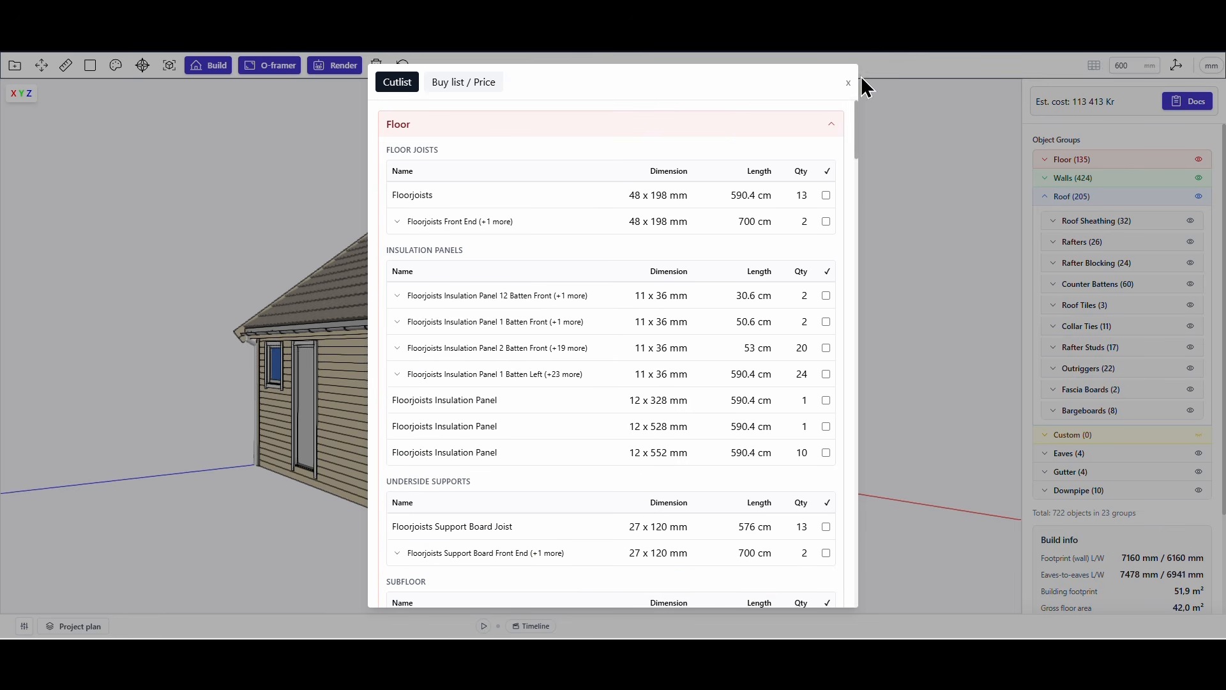
pyautogui.click(449, 85)
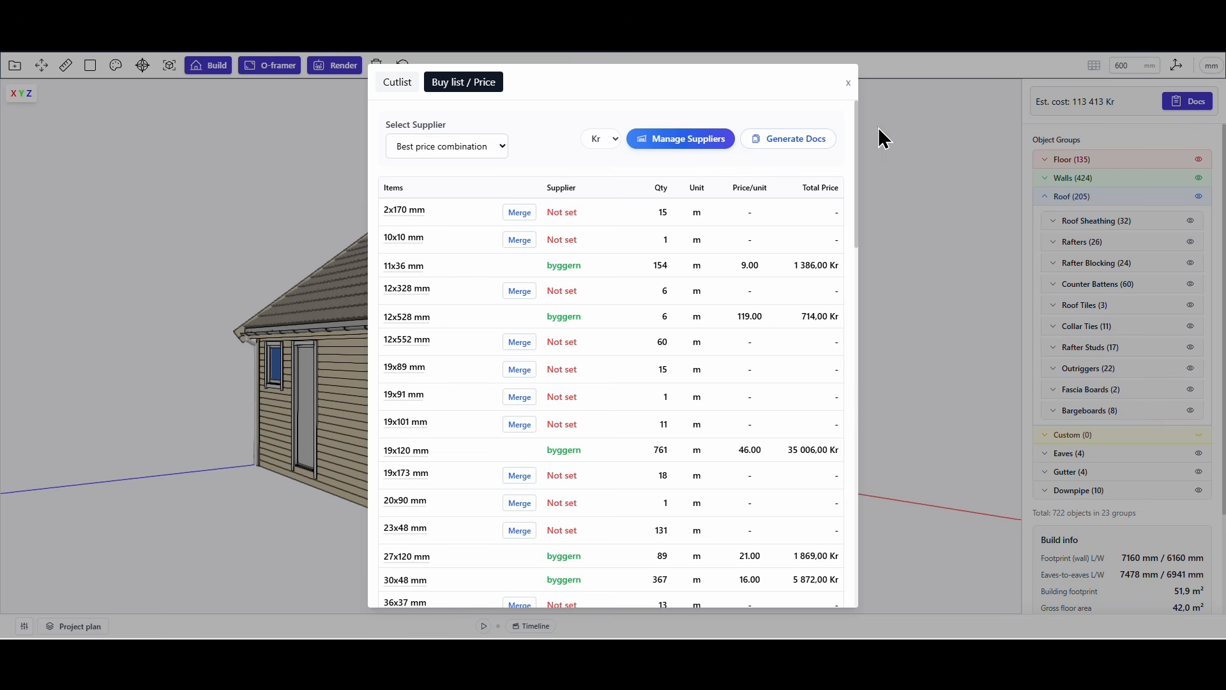
# Merge the 19x91 mm and 19x89 mm items into the 19x120 mm item in the buy list.
pyautogui.moveTo(858, 128)
pyautogui.mouseDown()
pyautogui.moveTo(853, 484)
pyautogui.moveTo(863, 124)
pyautogui.mouseUp()
pyautogui.moveTo(412, 395)
pyautogui.click(519, 397)
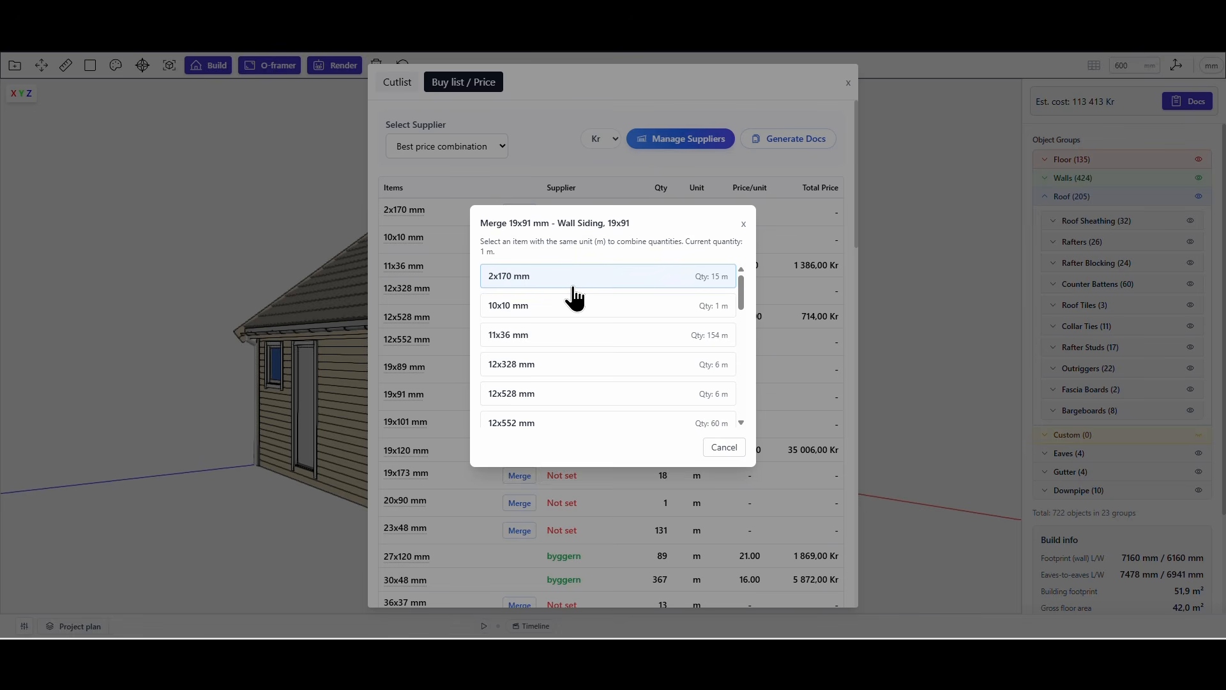
pyautogui.scroll(-2, 572, 332)
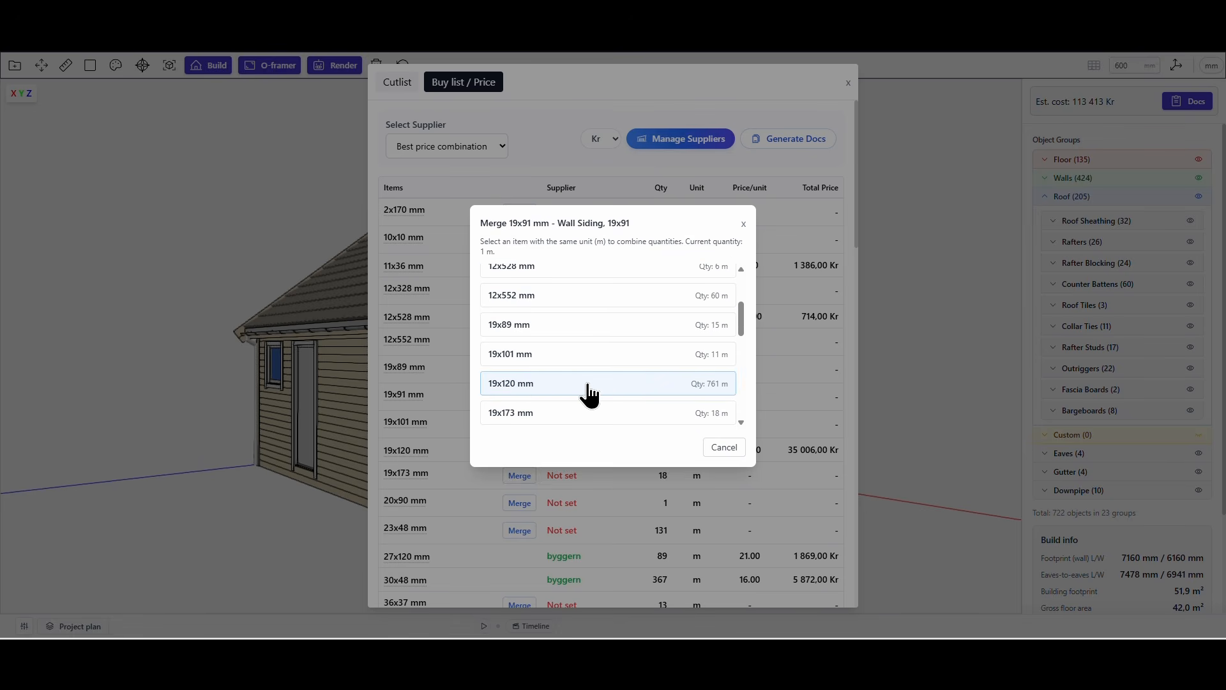
pyautogui.click(589, 393)
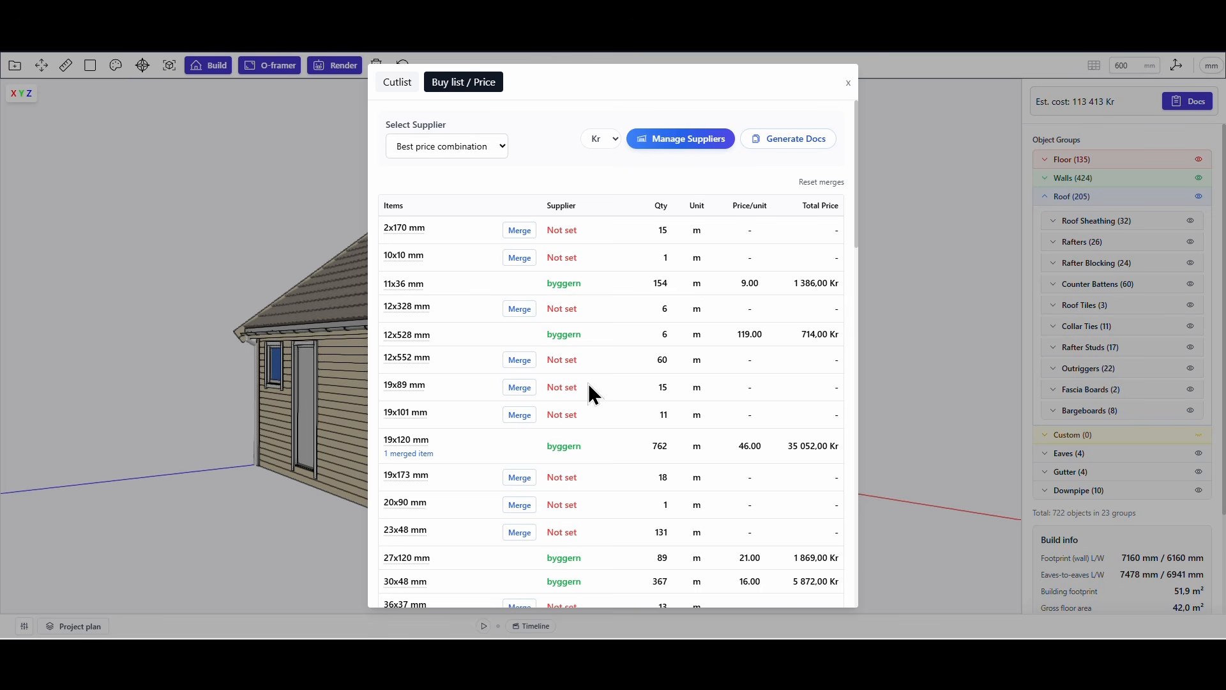
pyautogui.click(409, 453)
pyautogui.click(760, 300)
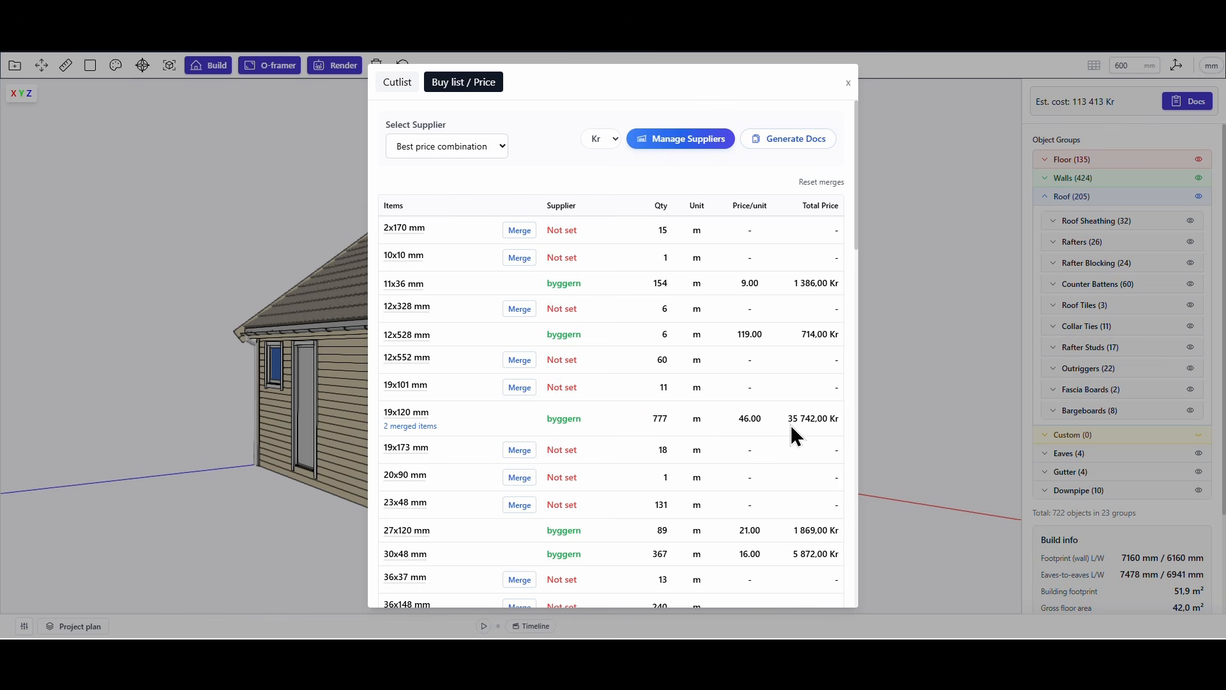
# Generate the cutlist and price document for the current model and look through its price list and floor parts.
pyautogui.click(799, 147)
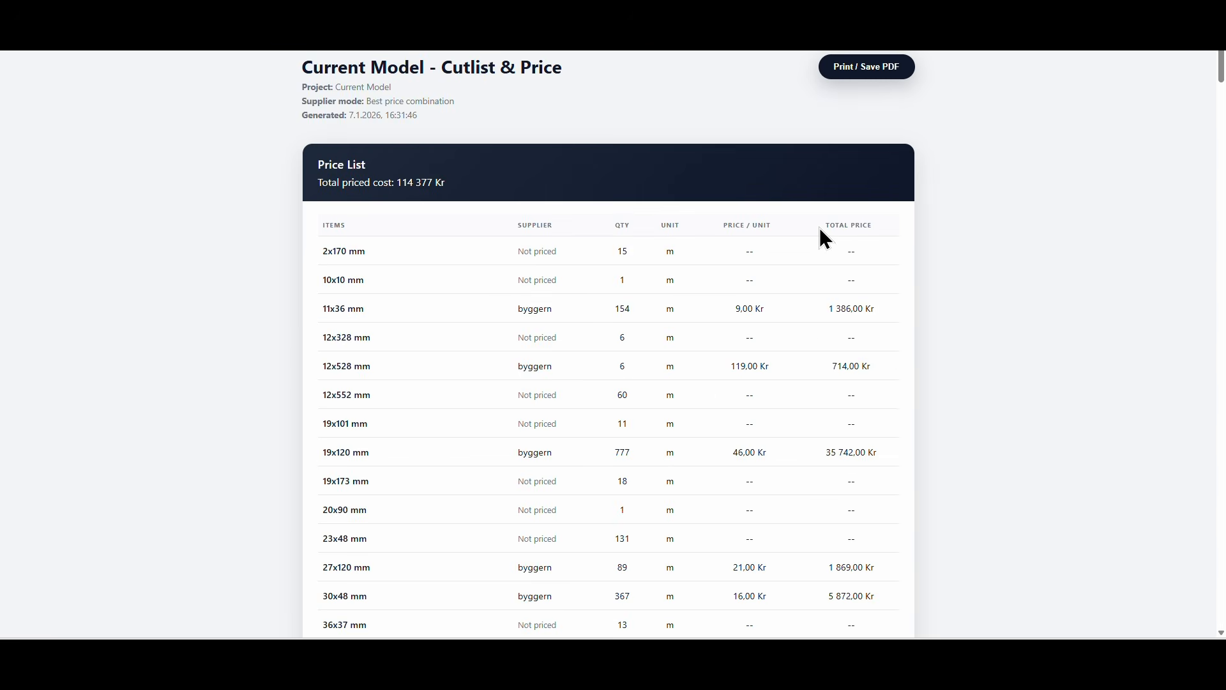
pyautogui.scroll(-15, 681, 392)
pyautogui.scroll(-20, 681, 386)
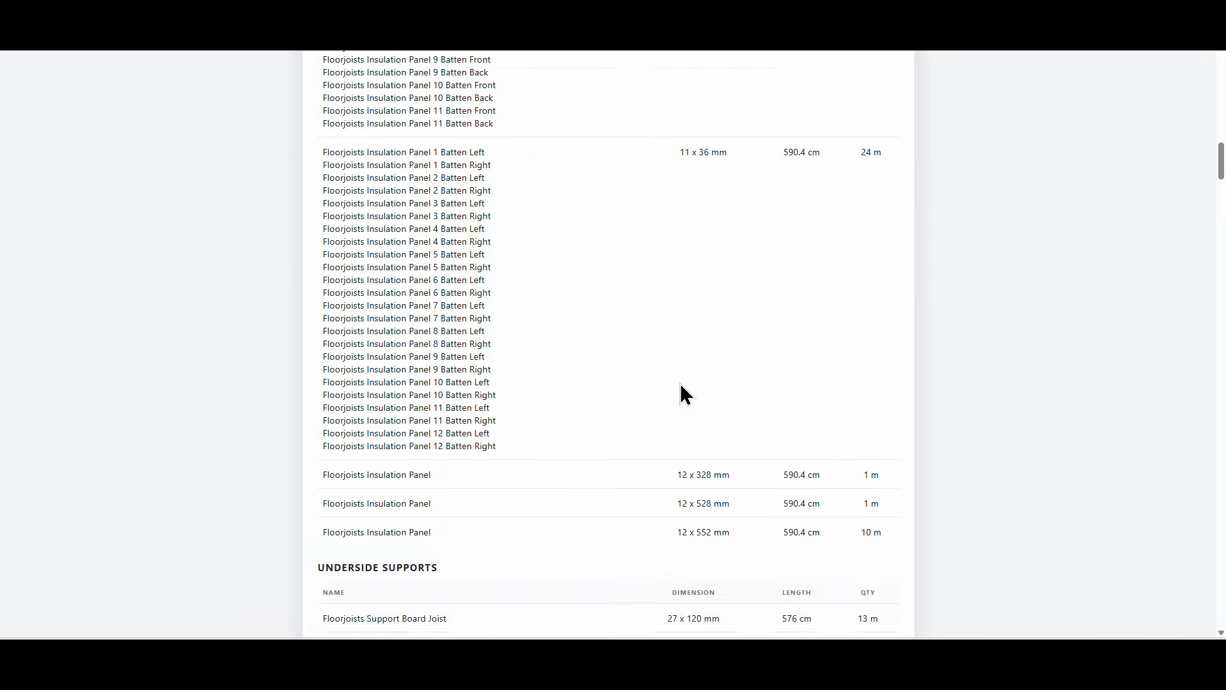
pyautogui.scroll(-20, 680, 383)
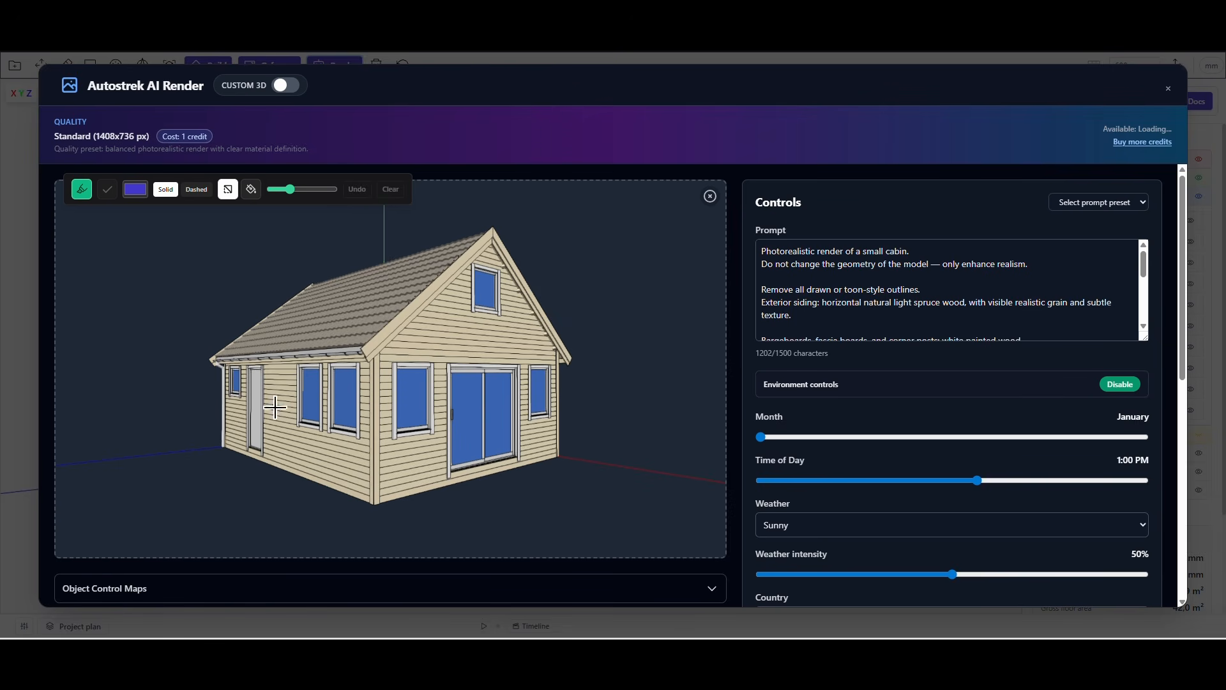
# Open the AI render view of the model and outline a filled red area on the ground in front of the cabin.
pyautogui.click(1168, 88)
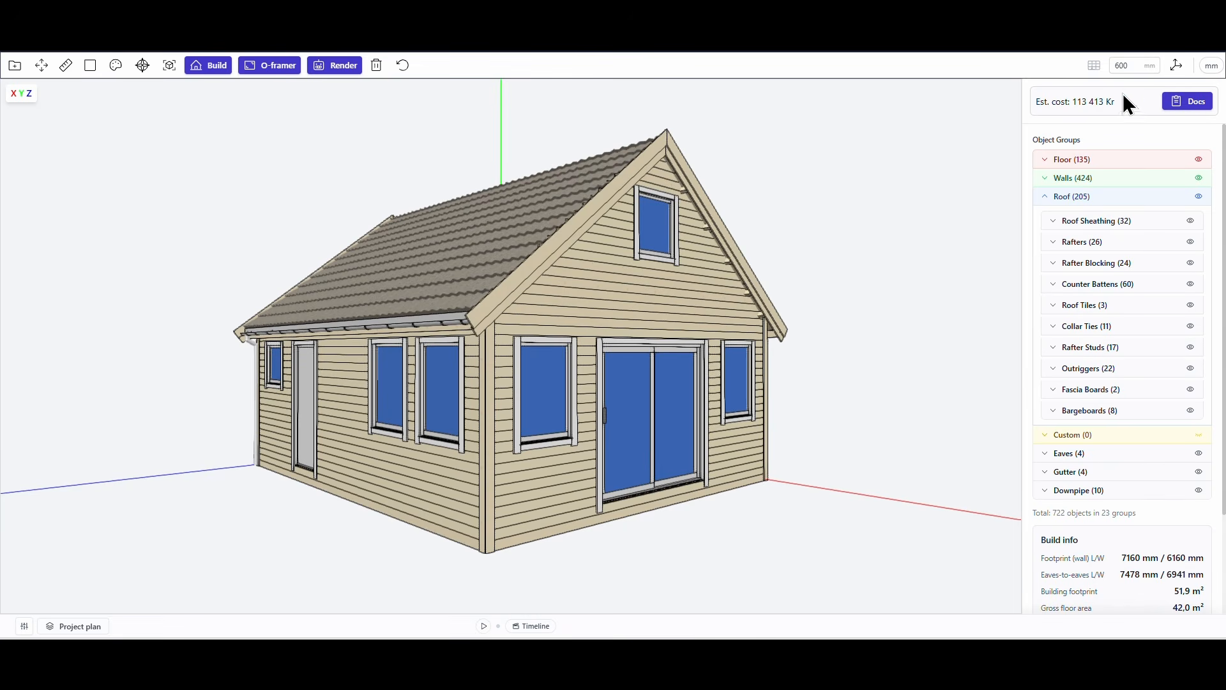
pyautogui.click(332, 65)
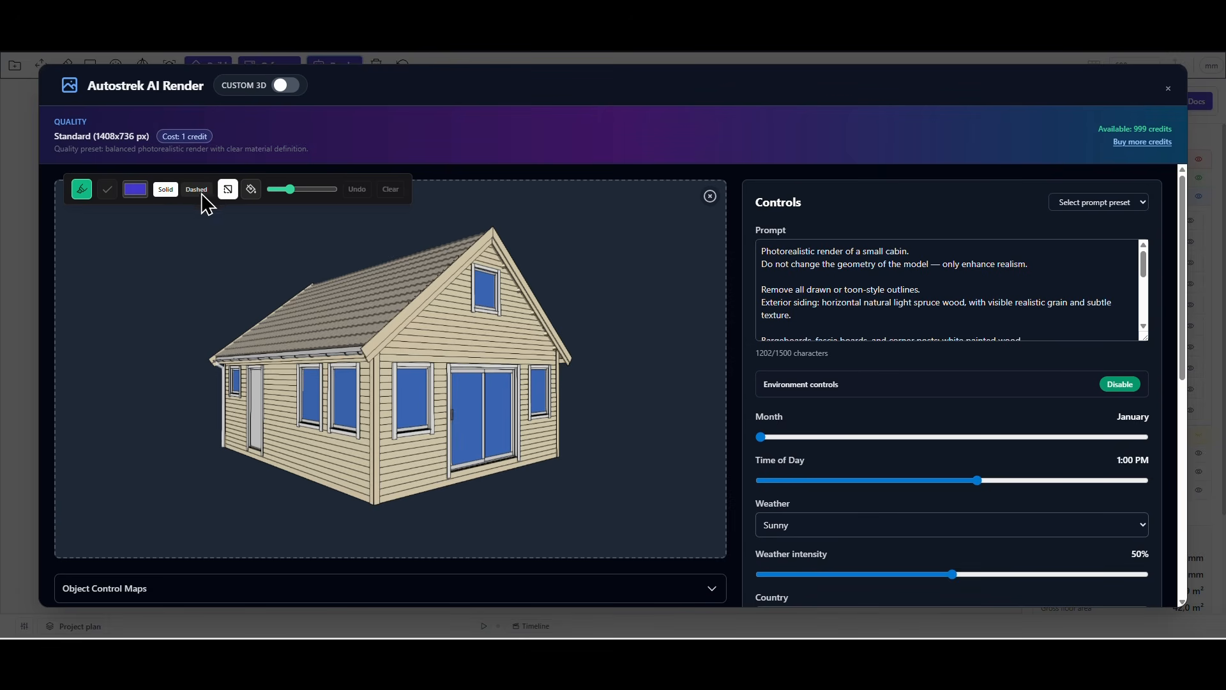
pyautogui.click(251, 189)
pyautogui.moveTo(221, 442)
pyautogui.mouseDown()
pyautogui.moveTo(105, 467)
pyautogui.moveTo(186, 555)
pyautogui.moveTo(726, 482)
pyautogui.moveTo(220, 442)
pyautogui.mouseUp()
# Set the markup colour to blue and outline a filled area at the image's lower-left corner, beside the red area.
pyautogui.click(134, 190)
pyautogui.click(211, 299)
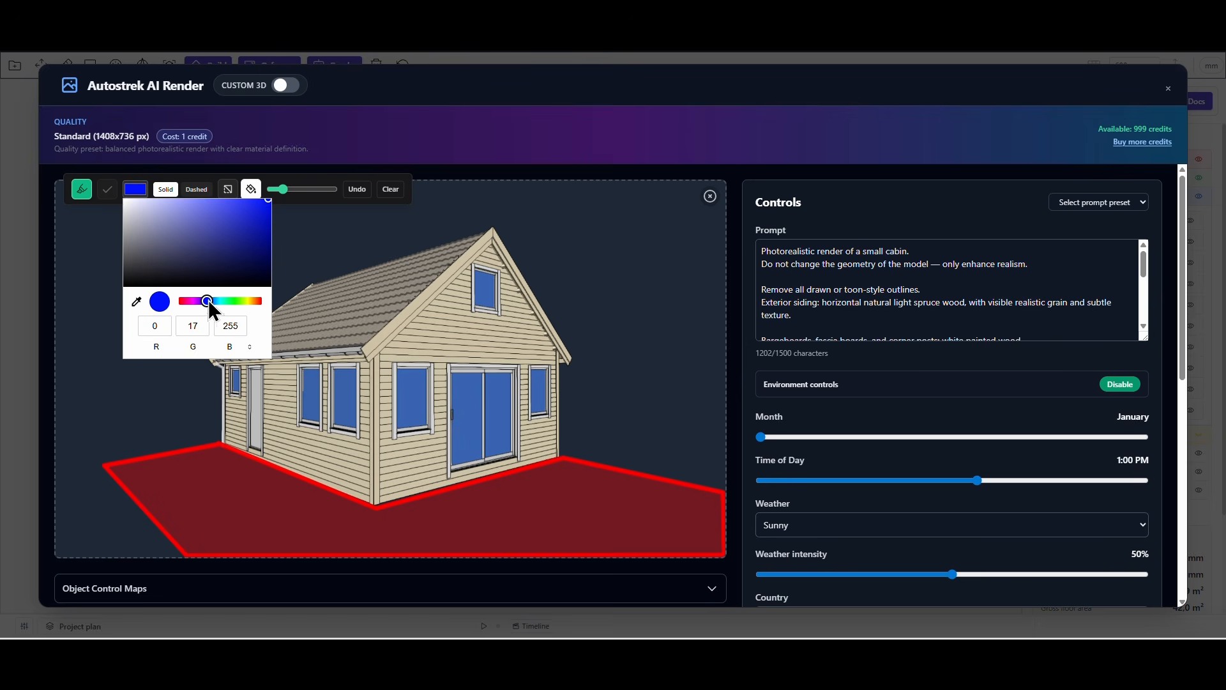
pyautogui.moveTo(58, 467)
pyautogui.mouseDown()
pyautogui.moveTo(131, 520)
pyautogui.moveTo(65, 475)
pyautogui.mouseUp()
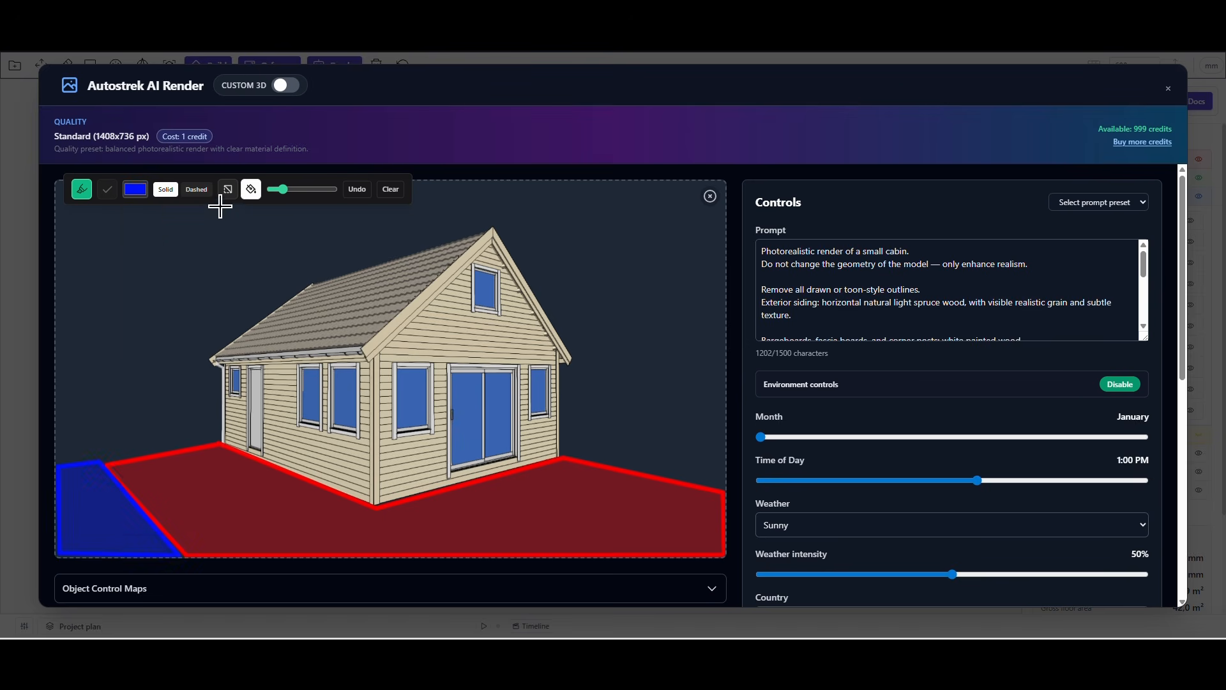
# Set the markup colour to green and outline a filled four-cornered area to the left of the cabin, above the blue and red areas.
pyautogui.click(135, 189)
pyautogui.click(208, 299)
pyautogui.click(58, 405)
pyautogui.click(217, 387)
pyautogui.click(217, 438)
pyautogui.click(59, 461)
pyautogui.doubleClick(56, 403)
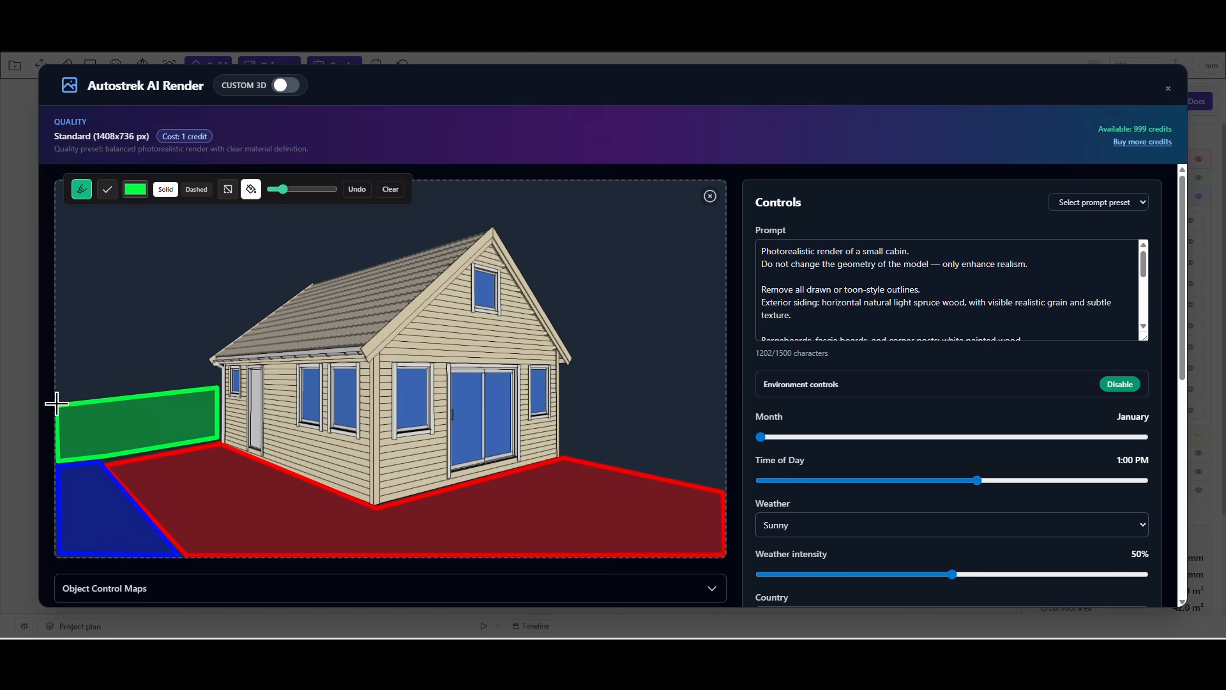
# Outline a second filled green area to the right of the cabin, above the red area.
pyautogui.click(723, 374)
pyautogui.click(723, 487)
pyautogui.click(565, 454)
pyautogui.doubleClick(564, 378)
pyautogui.click(136, 190)
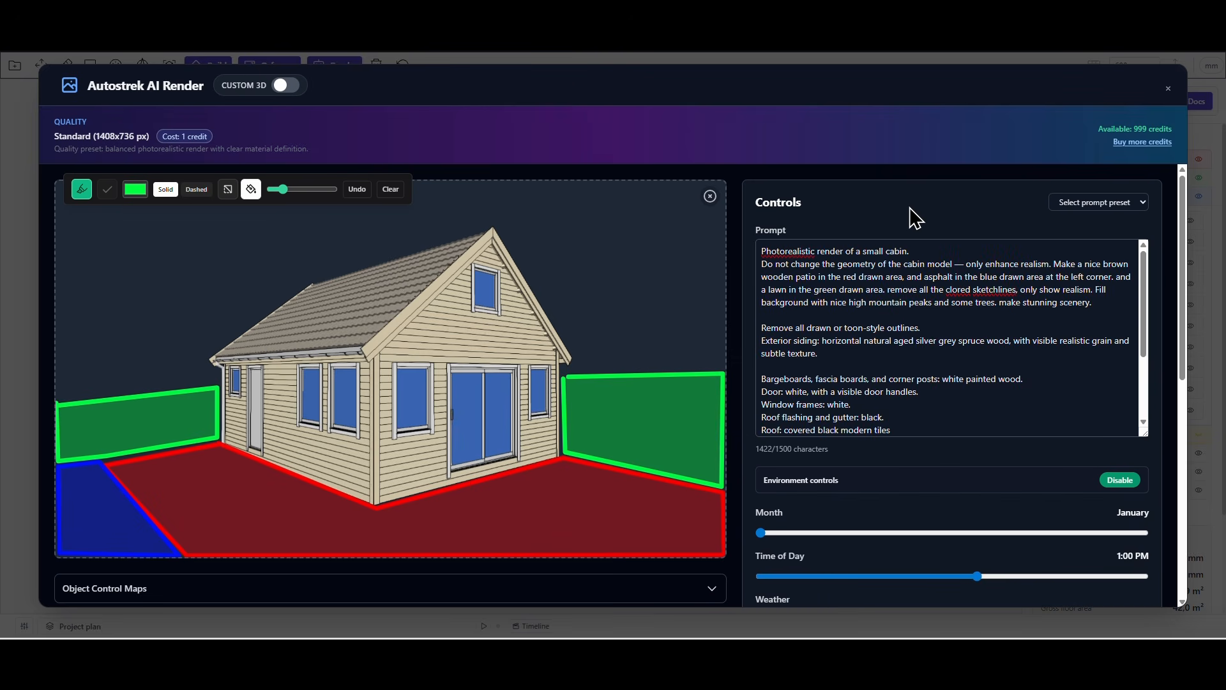
# Review the full render prompt, including its negative prompt, and the environment controls.
pyautogui.scroll(-4, 1073, 307)
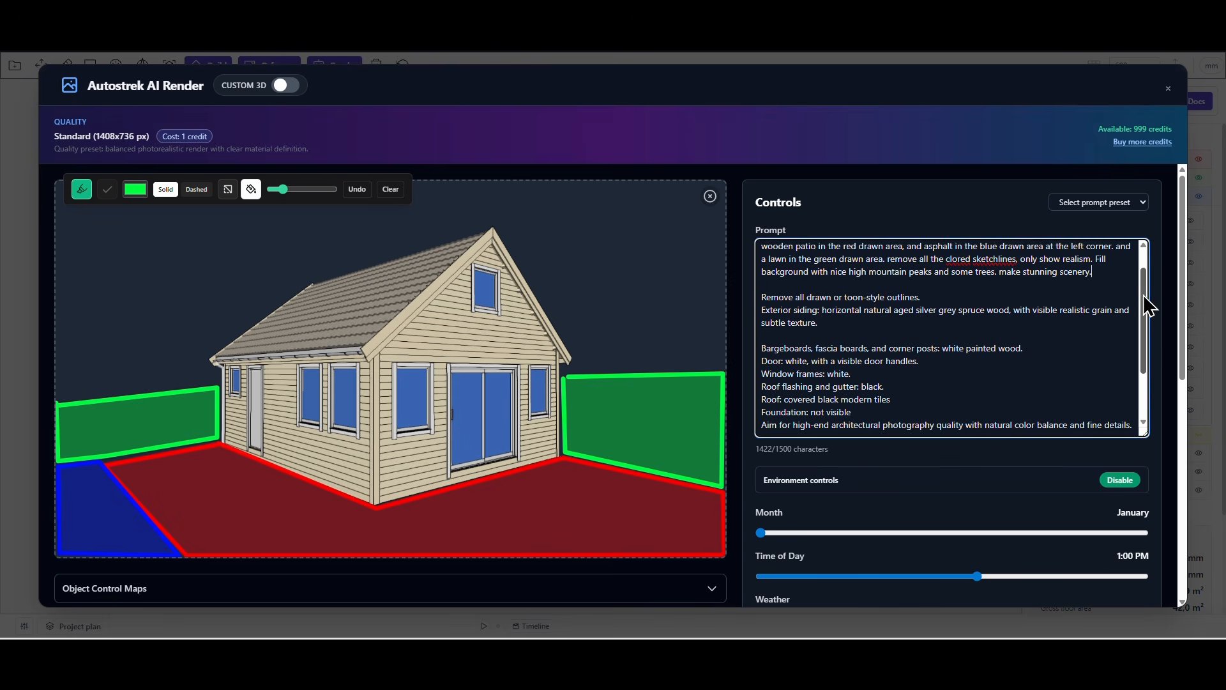
pyautogui.click(1098, 377)
pyautogui.scroll(-5, 939, 527)
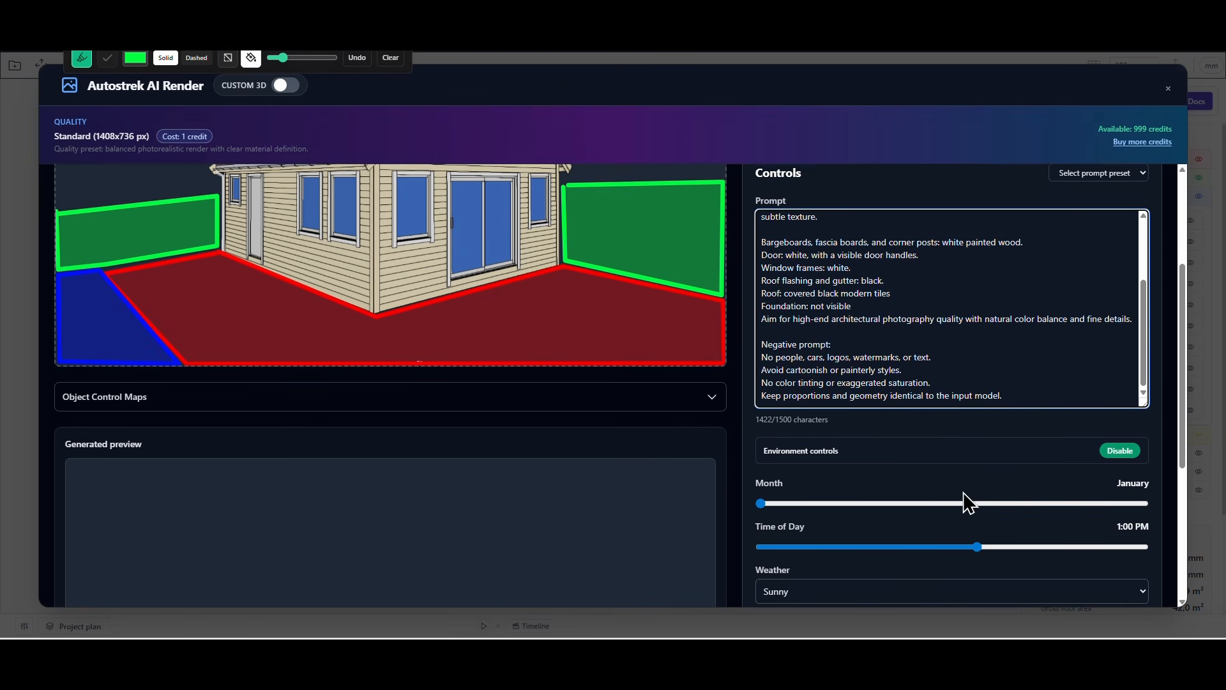
pyautogui.scroll(-1, 1097, 441)
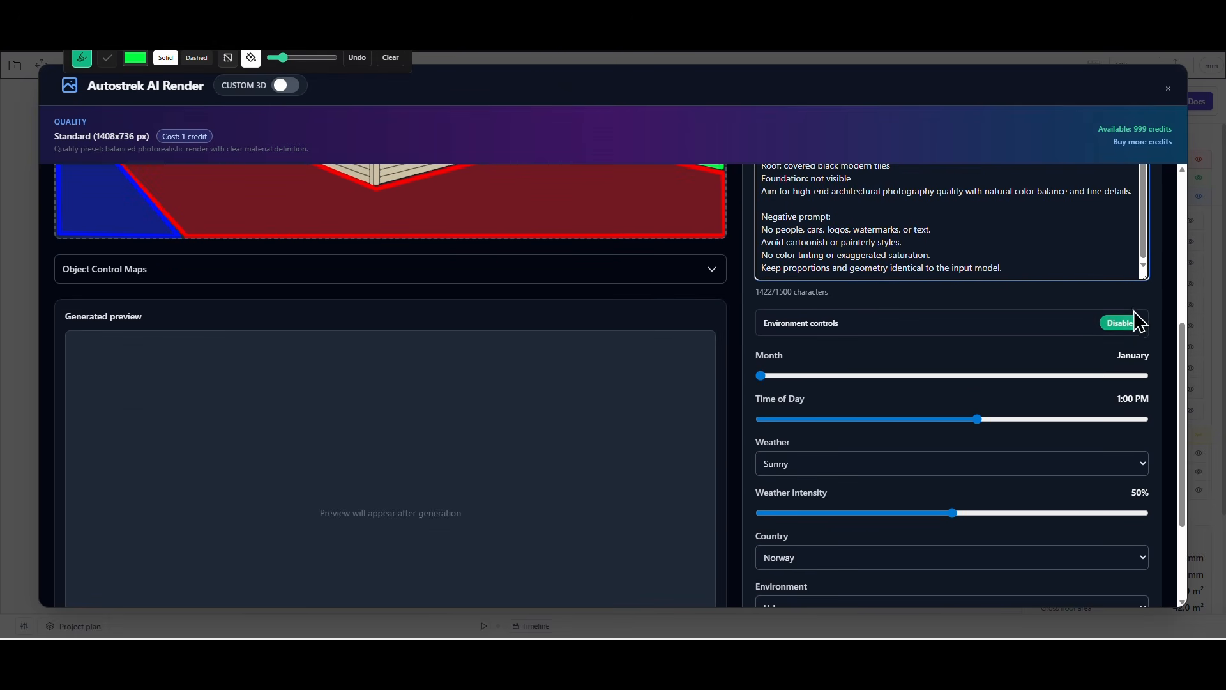
pyautogui.click(1113, 324)
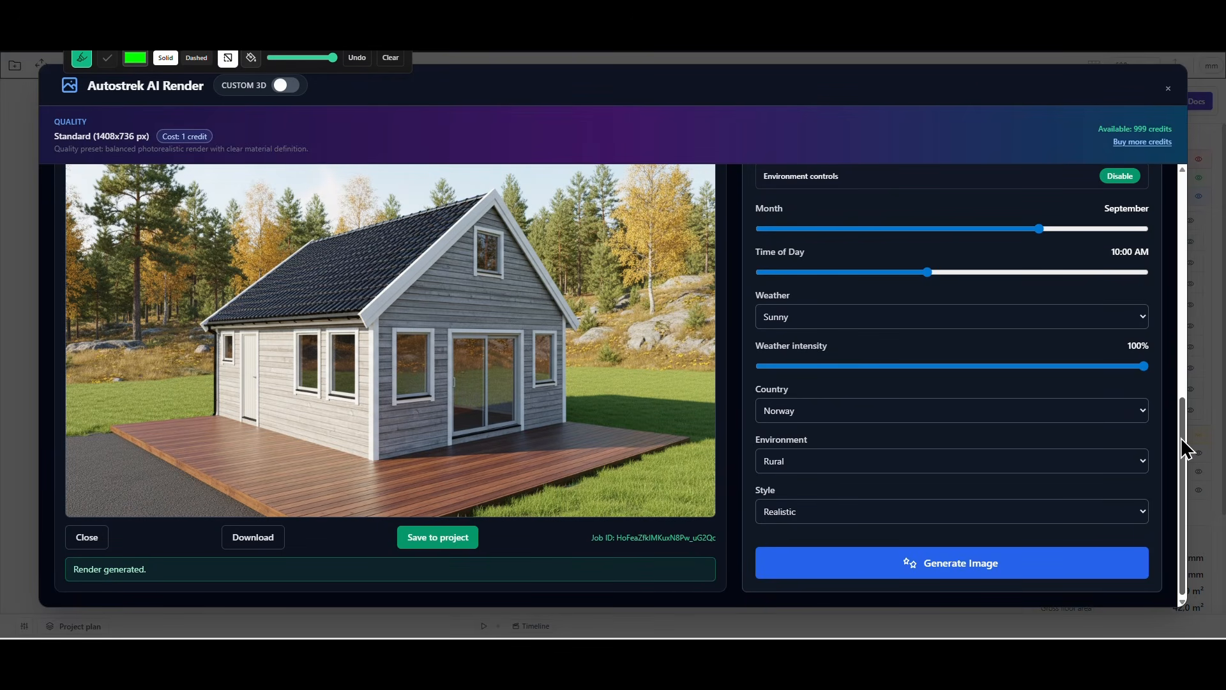
# Examine the generated cabin render together with its environment settings.
pyautogui.moveTo(1181, 438)
pyautogui.mouseDown()
pyautogui.moveTo(1174, 190)
pyautogui.moveTo(1181, 360)
pyautogui.mouseUp()
pyautogui.moveTo(1183, 401); pyautogui.dragTo(1183, 417)
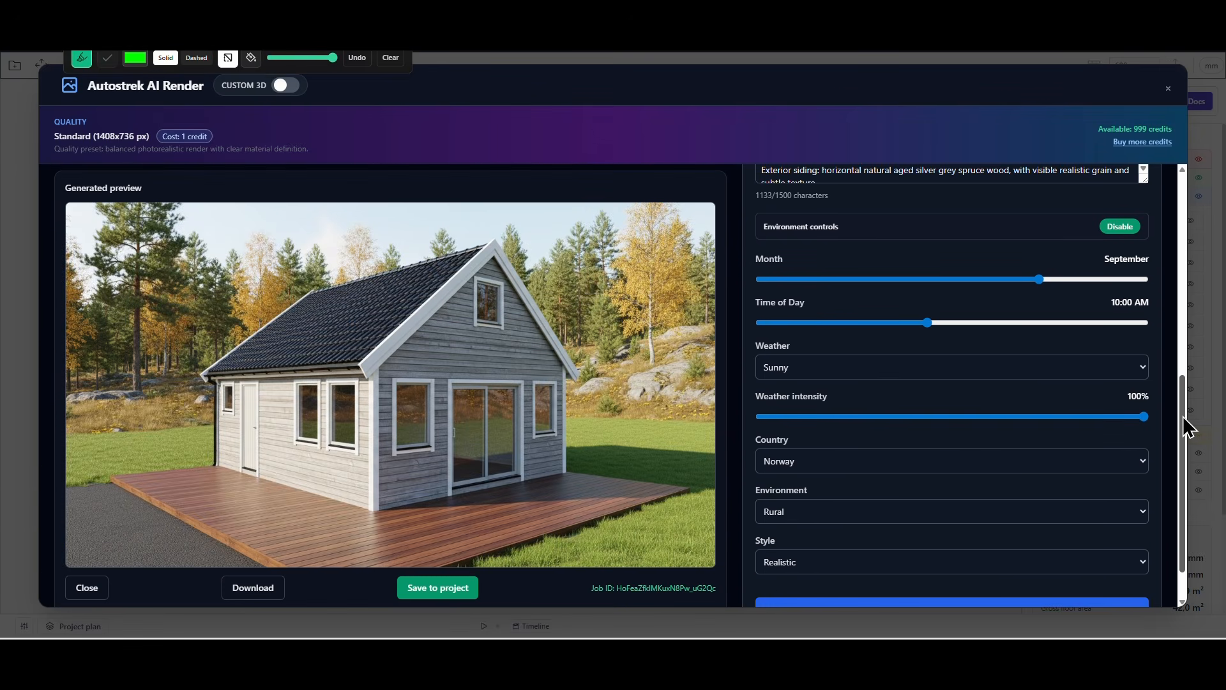